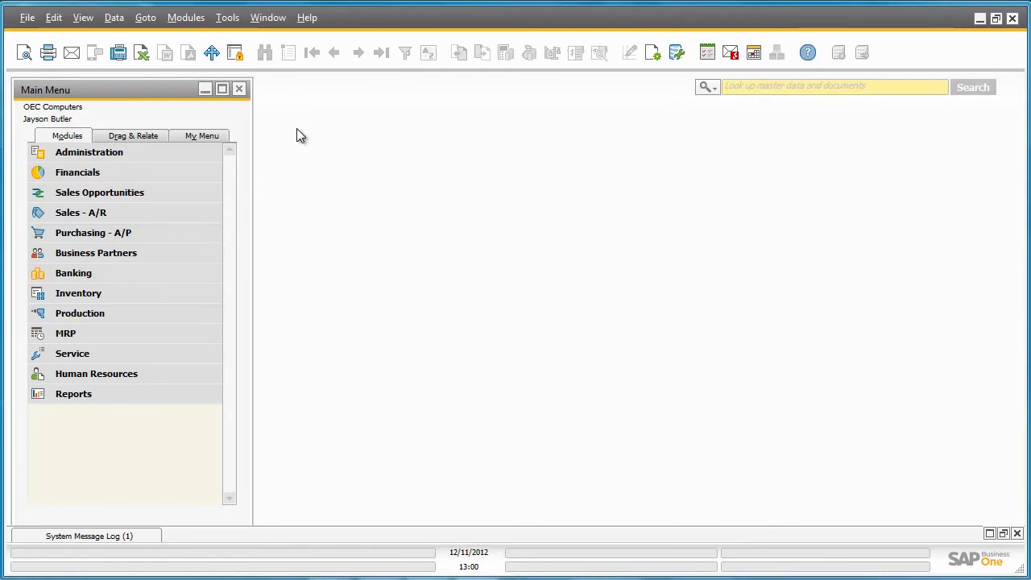
Step: Examine the Calculate Depreciation By options in the Basic Initialization settings of Company Details, then close the window
left_click(207, 153)
left_click(190, 212)
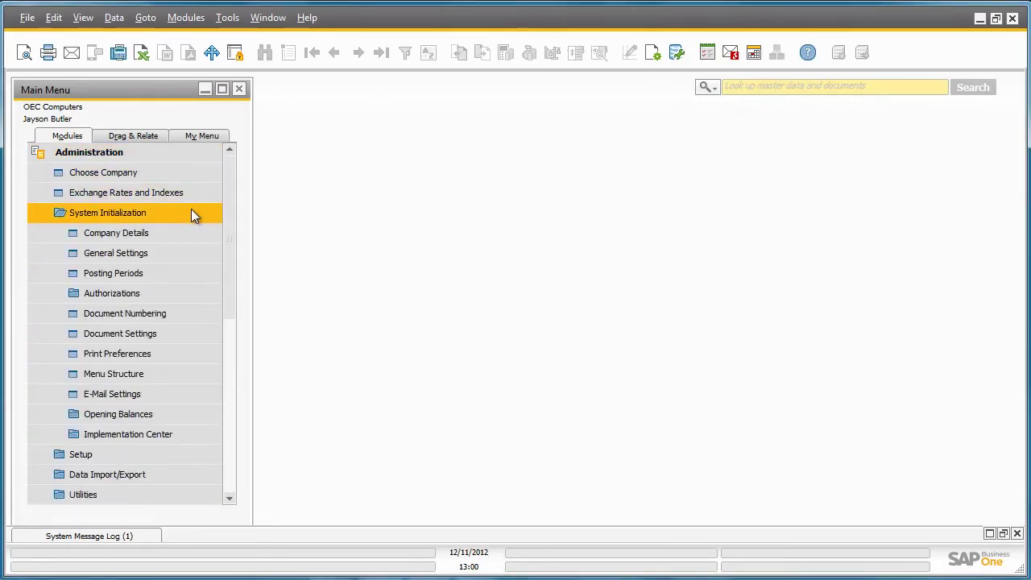
left_click(191, 230)
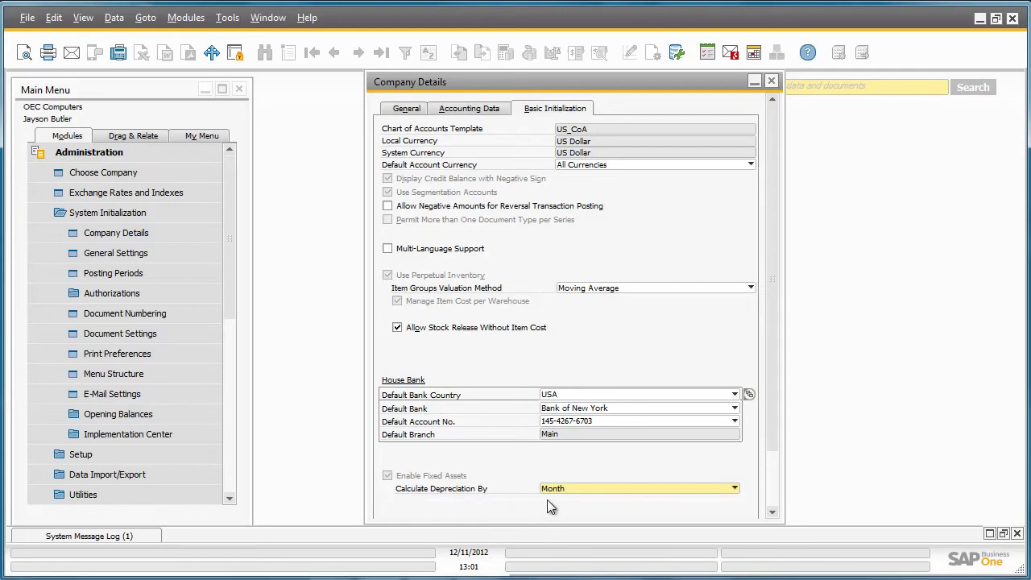
left_click(587, 491)
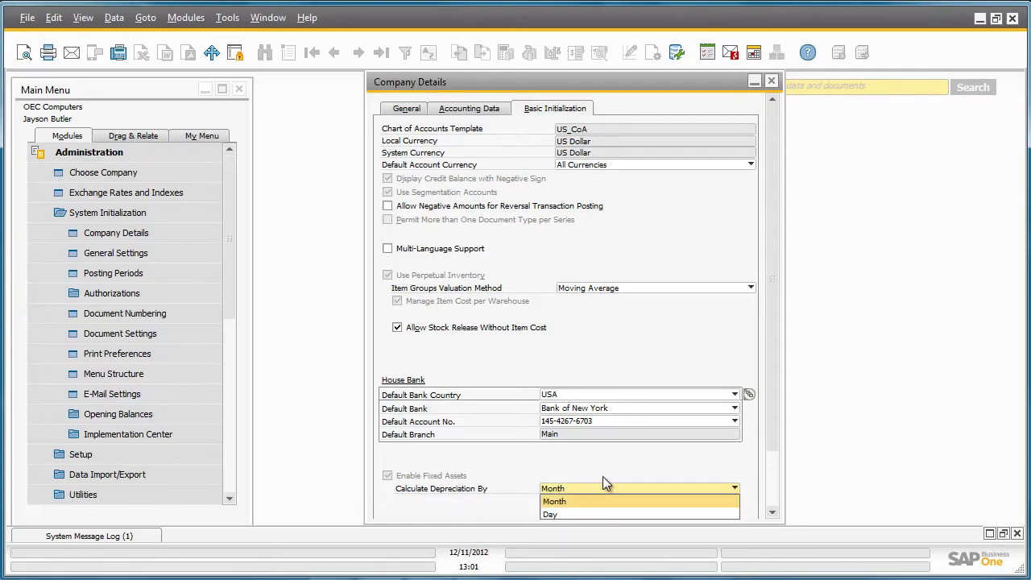
left_click(606, 472)
left_click_drag(775, 436, 773, 498)
left_click(470, 511)
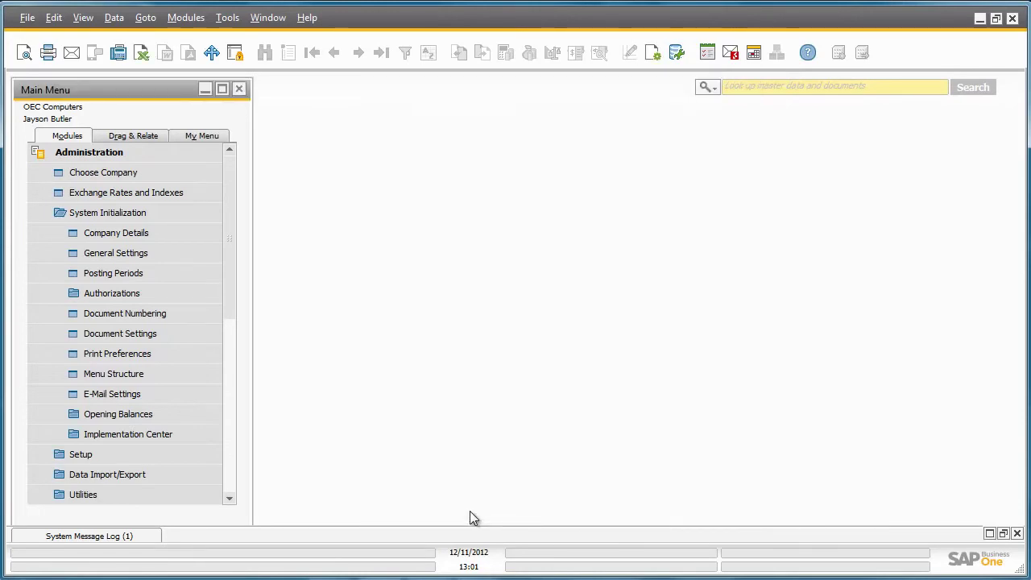
Step: Review the G/L accounts assigned in the FA Motors account determination in the fixed assets setup
left_click(208, 454)
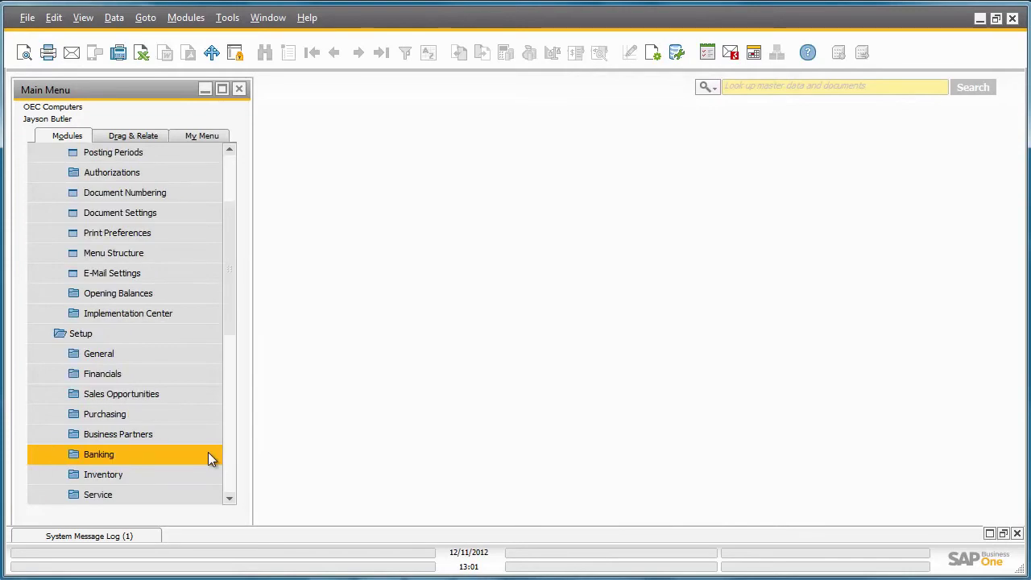
left_click(202, 375)
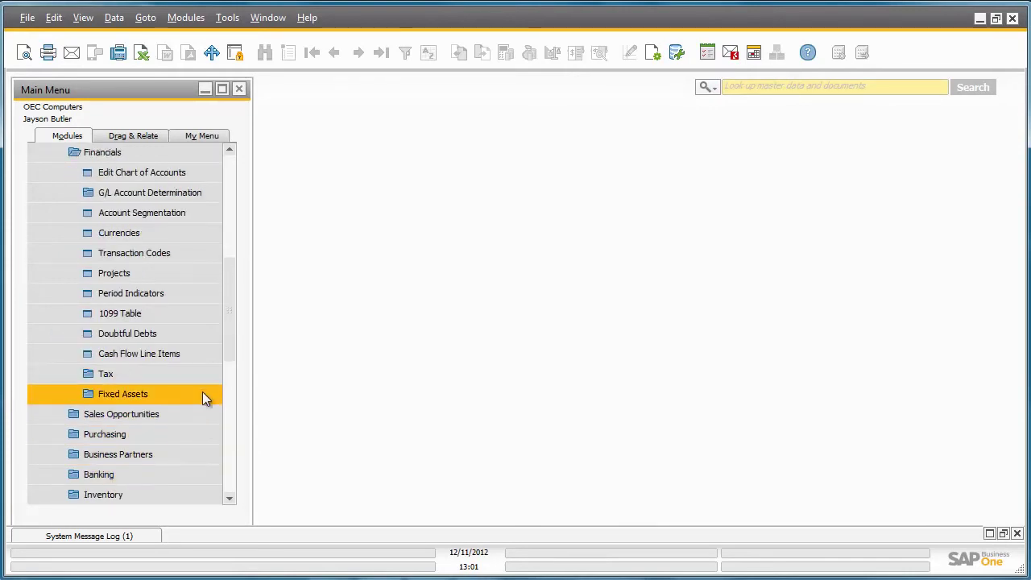
left_click(203, 396)
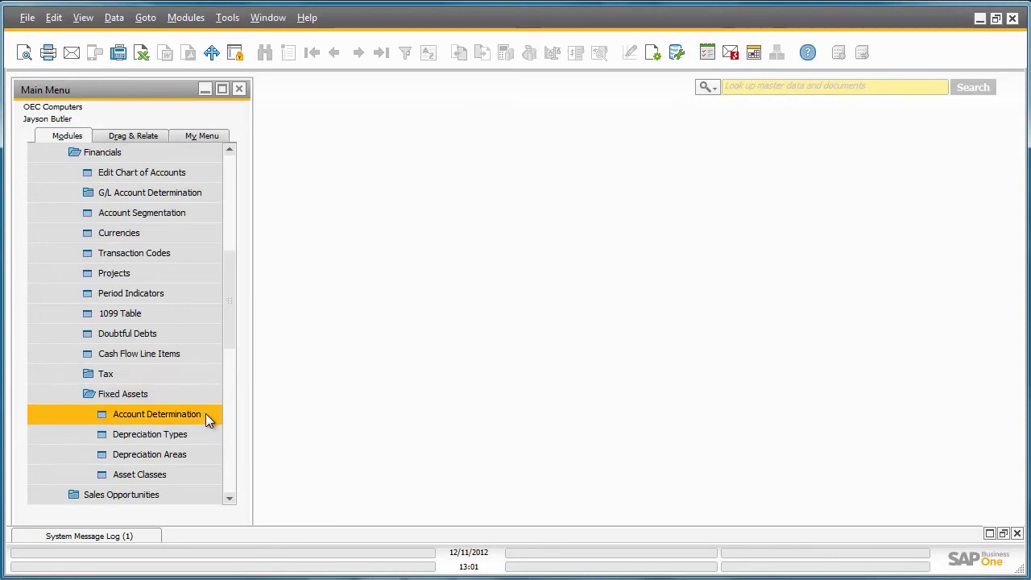
left_click(205, 413)
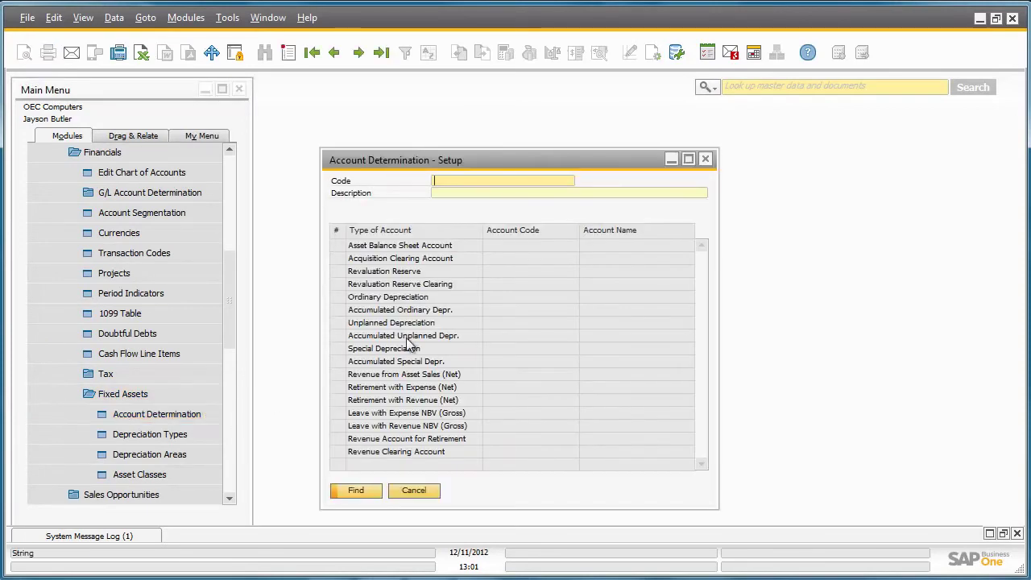
left_click(381, 51)
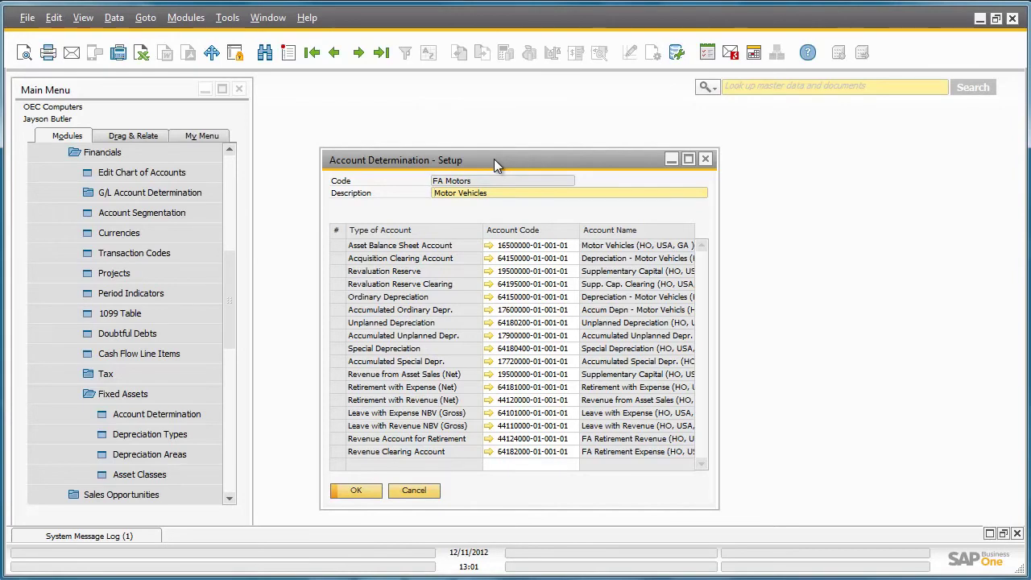
left_click(705, 159)
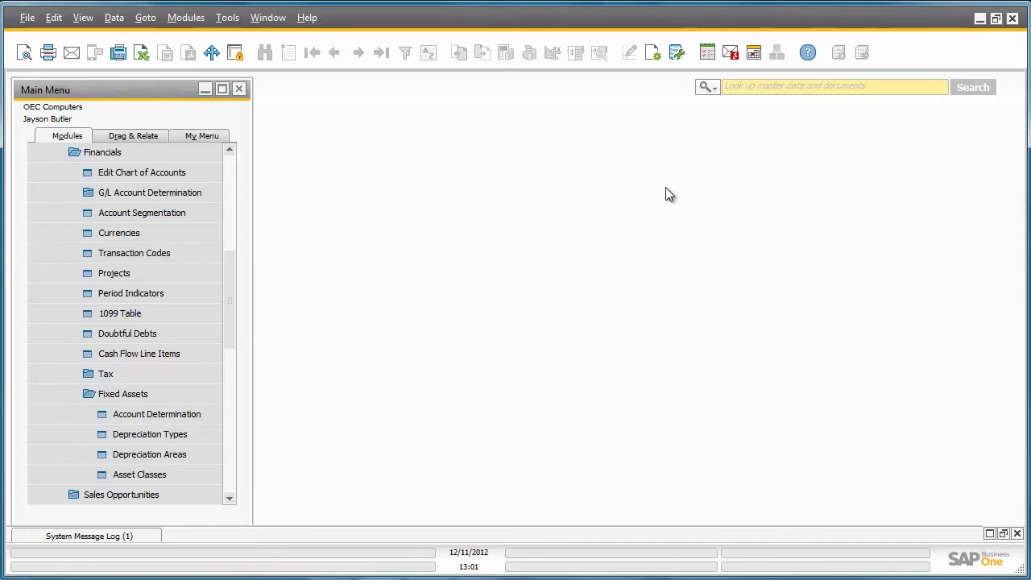
Step: Examine the depreciation method and the available calculation methods of the MV_SL depreciation type
left_click(208, 434)
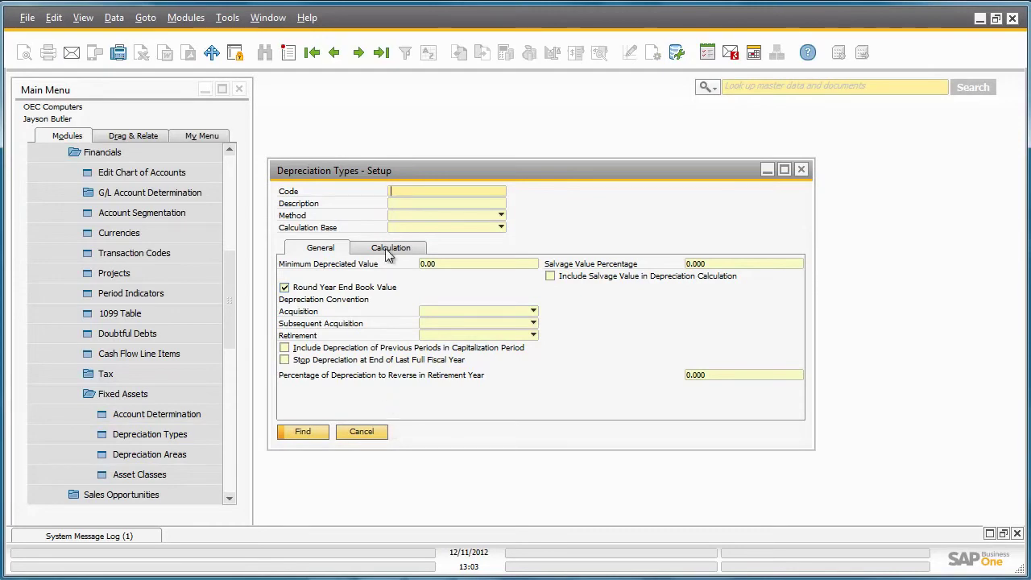
left_click(338, 55)
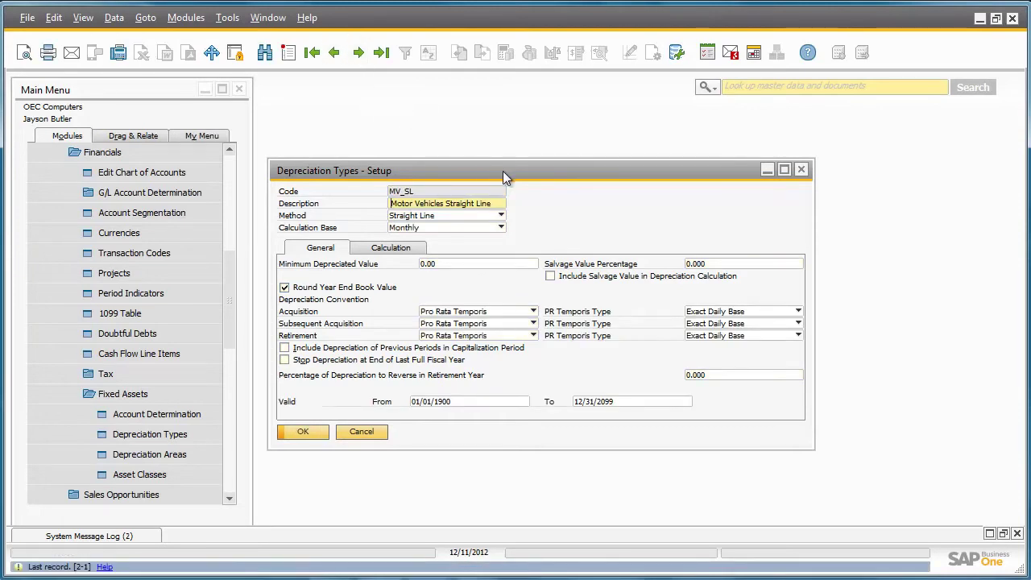
left_click(480, 216)
left_click(470, 217)
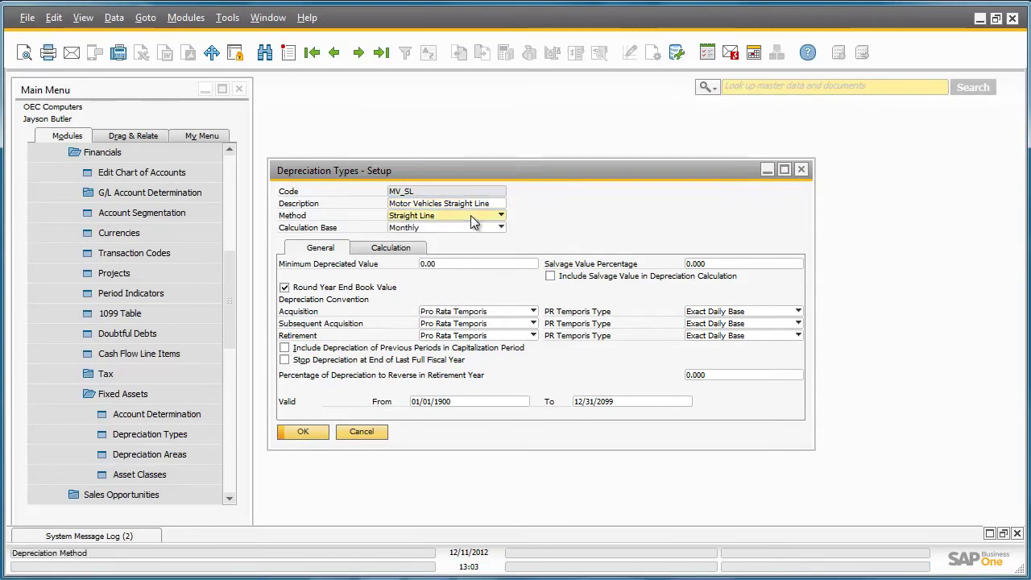
left_click(410, 250)
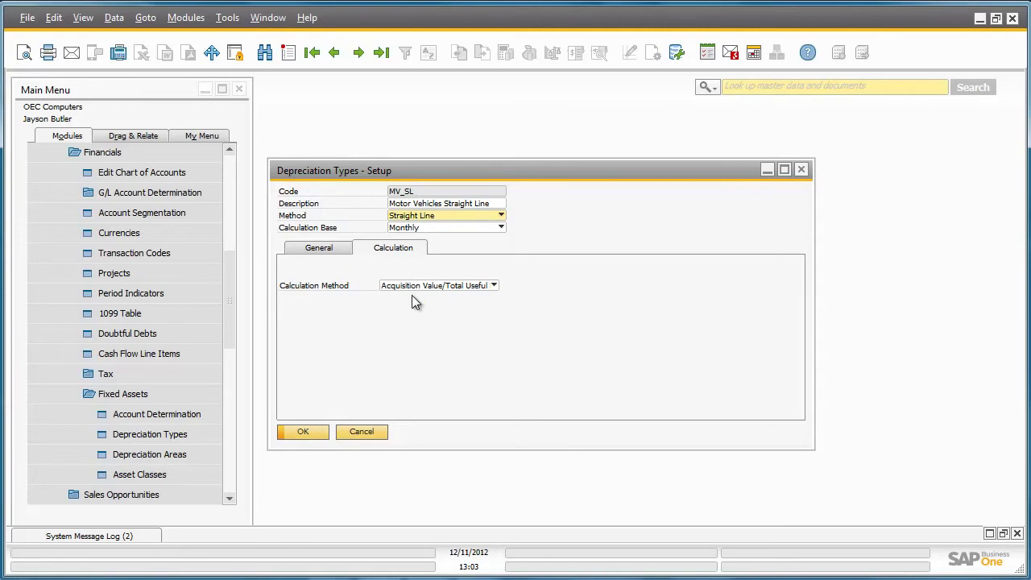
left_click(493, 287)
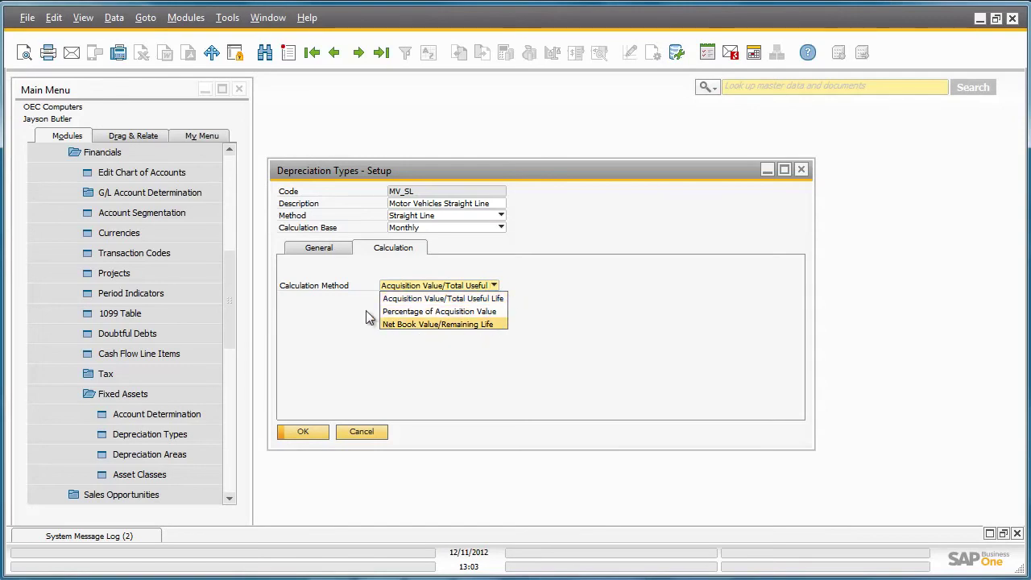
Step: Examine the available methods and the calculation levels of the MV_Int depreciation type, then close the setup
left_click(383, 63)
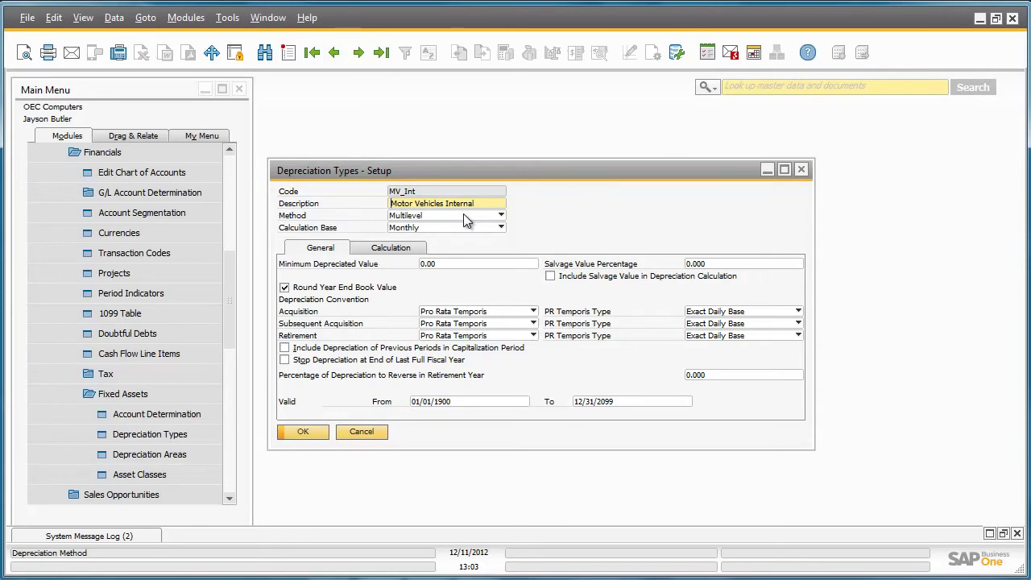
left_click(467, 215)
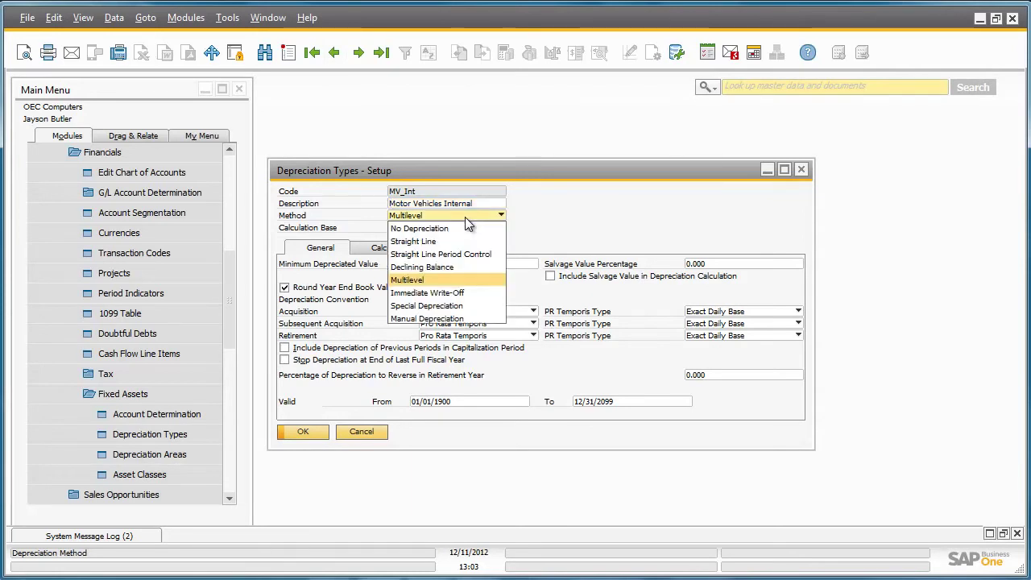
left_click(465, 217)
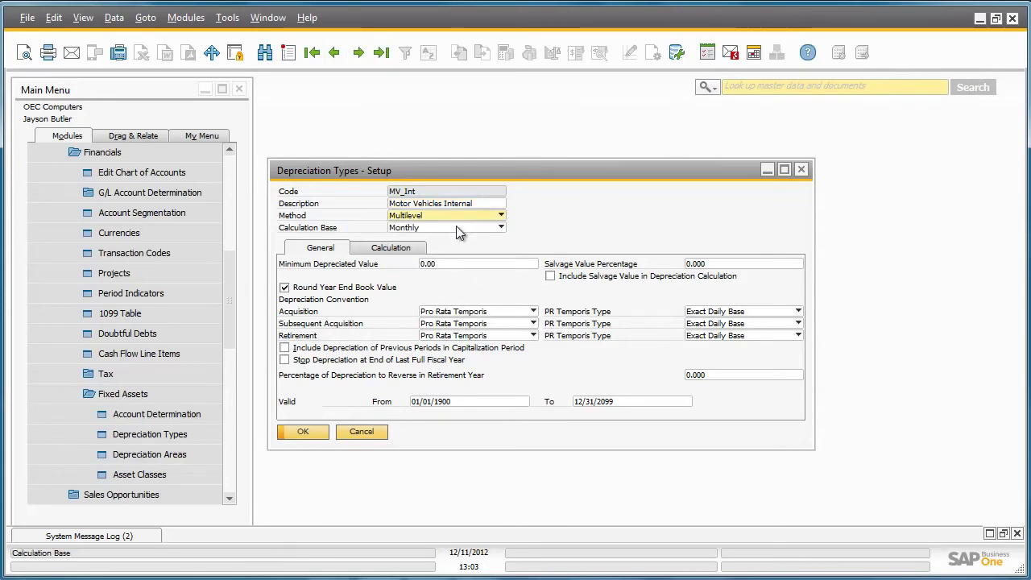
left_click(418, 250)
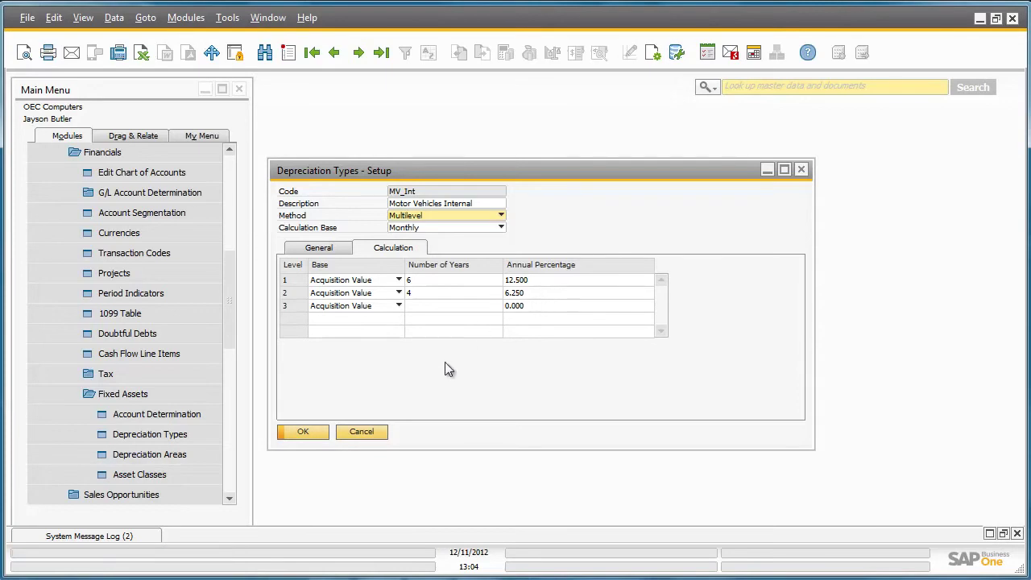
left_click(362, 432)
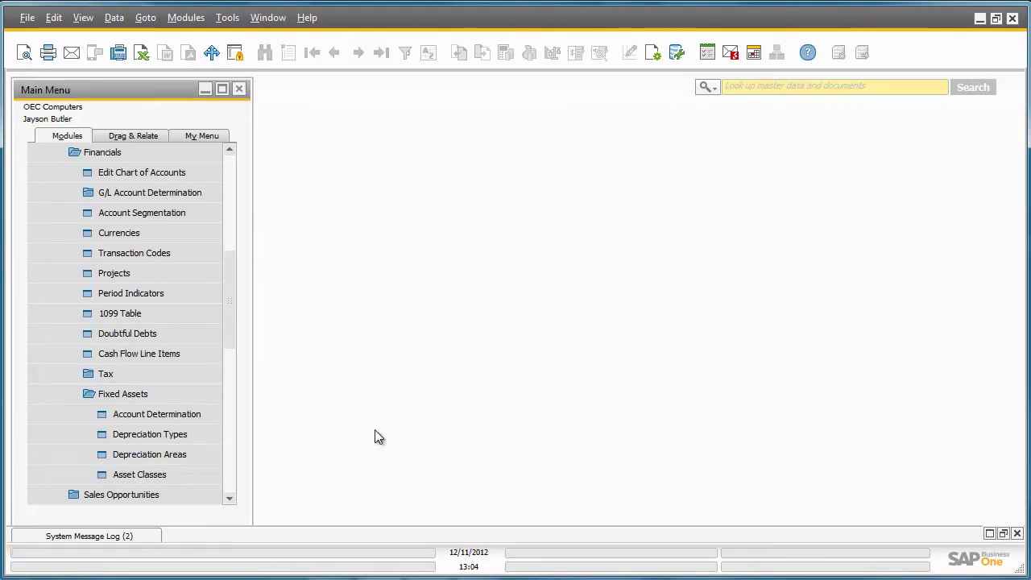
Step: Review the settings of the Internal and GAAP depreciation areas in the fixed assets setup
left_click(211, 456)
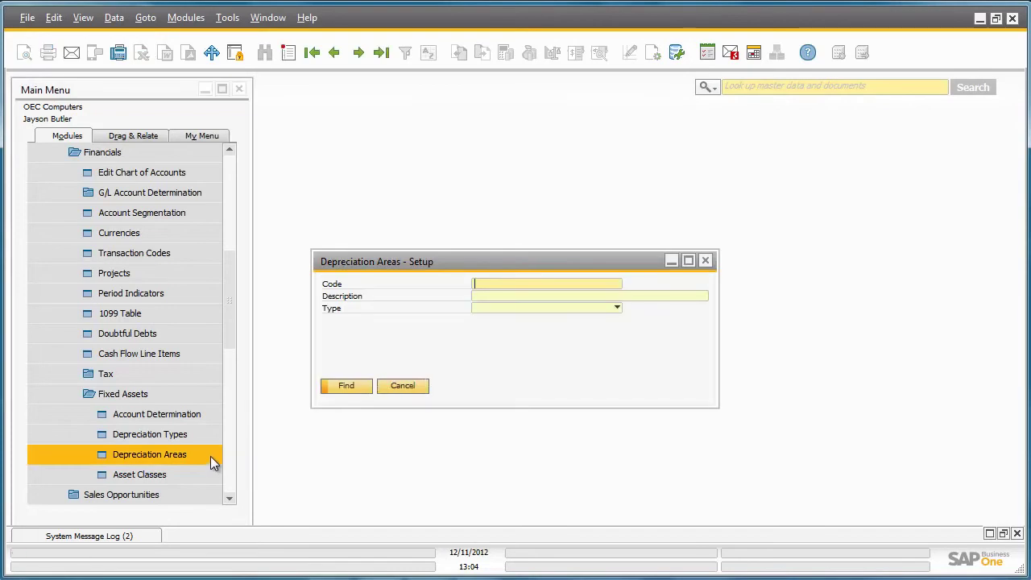
left_click(381, 53)
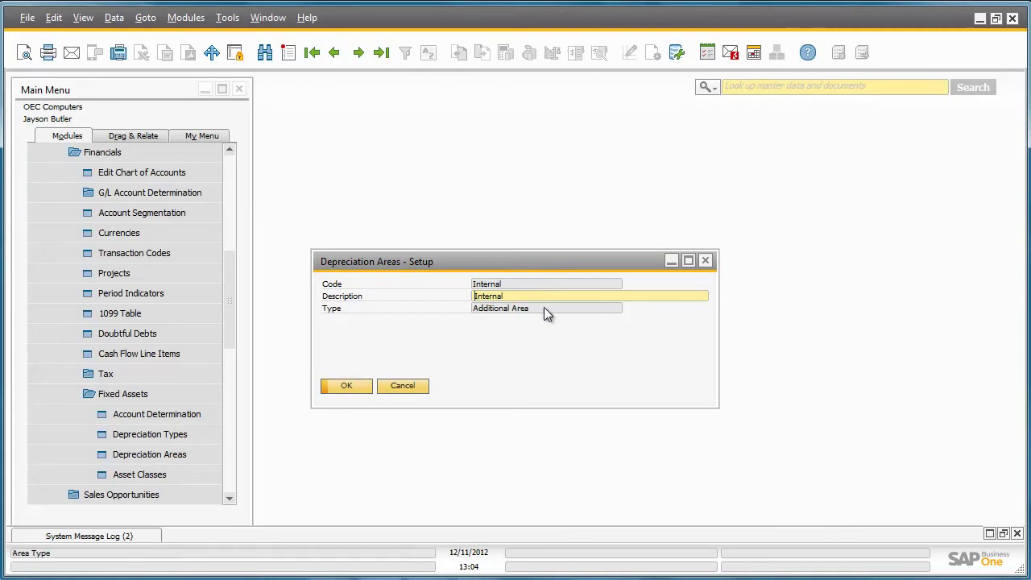
left_click(334, 53)
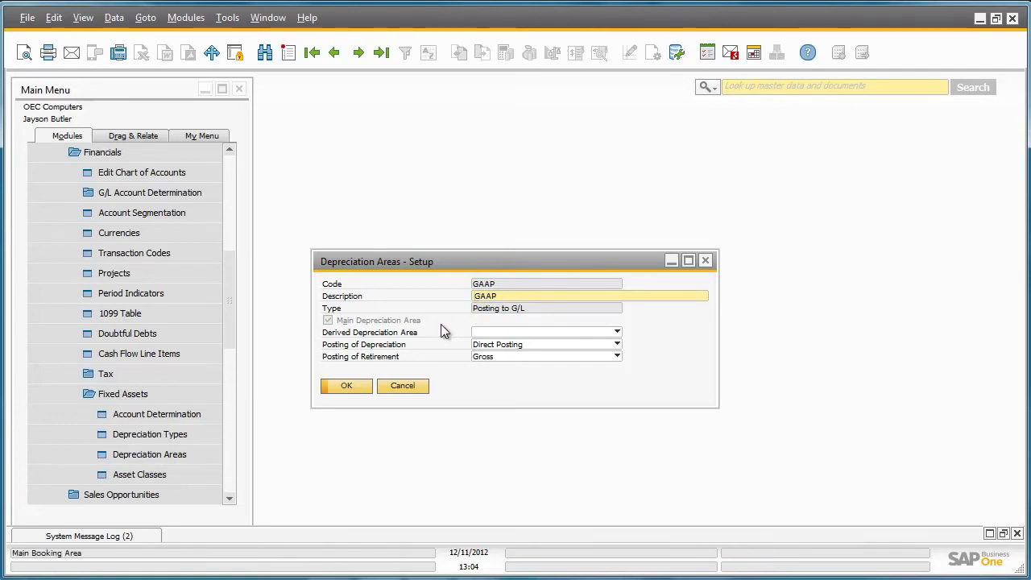
left_click(419, 386)
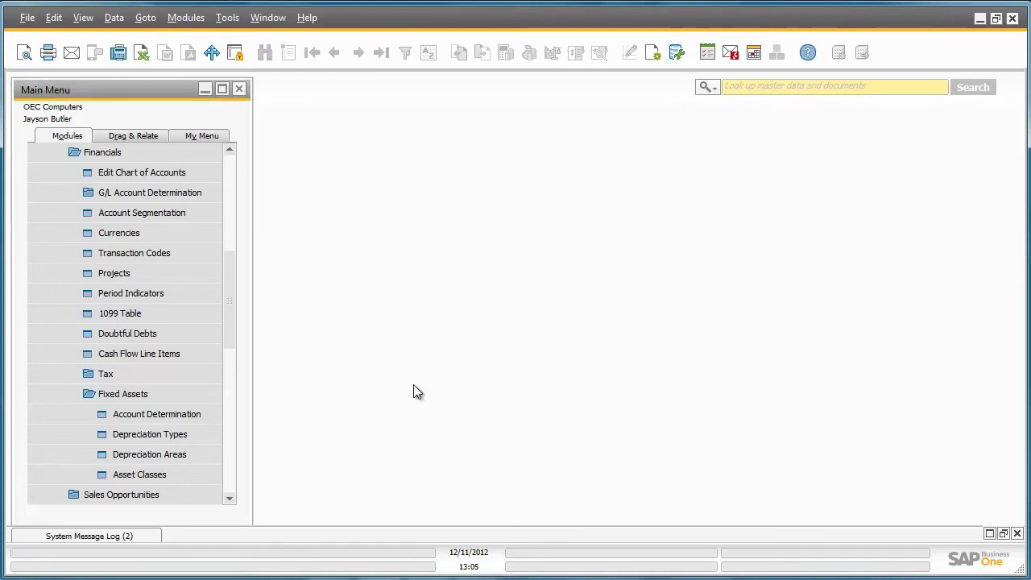
Step: Review the depreciation areas, depreciation types and useful life assigned to the MV asset class
left_click(210, 474)
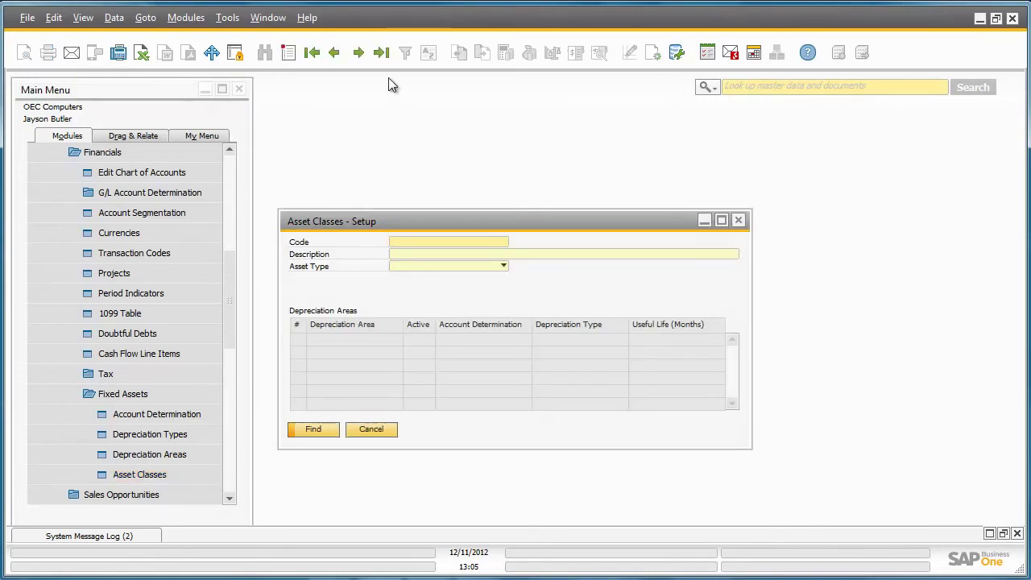
left_click(382, 53)
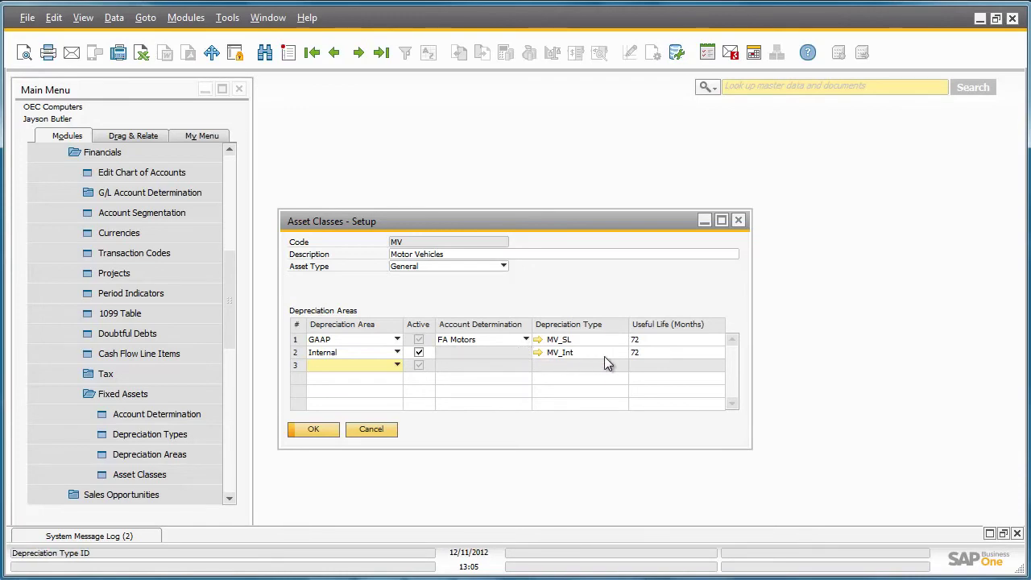
left_click(738, 221)
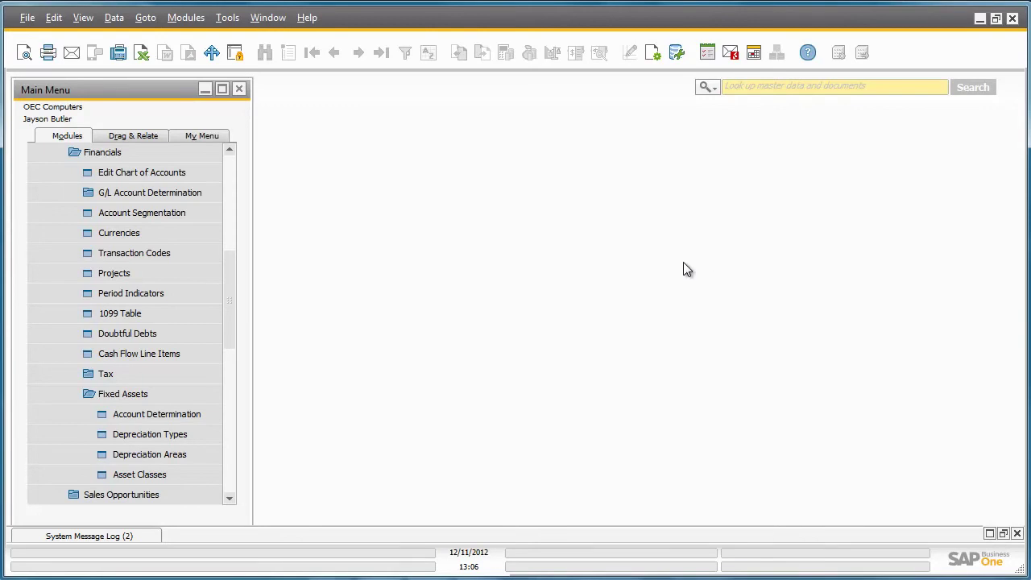
Step: Start a new fixed asset master record with CAR as item number and description, and mark it as a sales item
left_click_drag(229, 274, 227, 420)
left_click(197, 275)
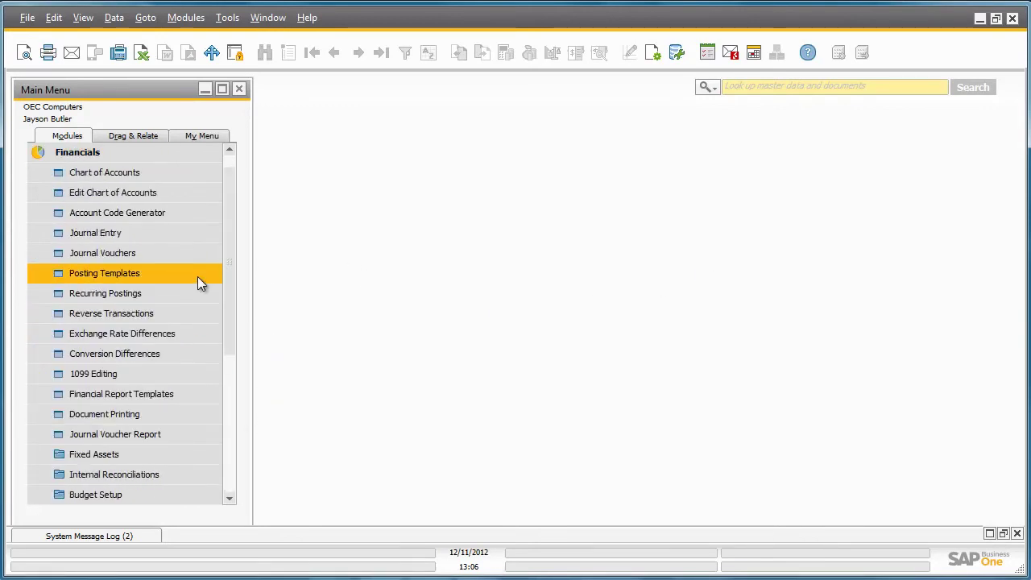
left_click(195, 448)
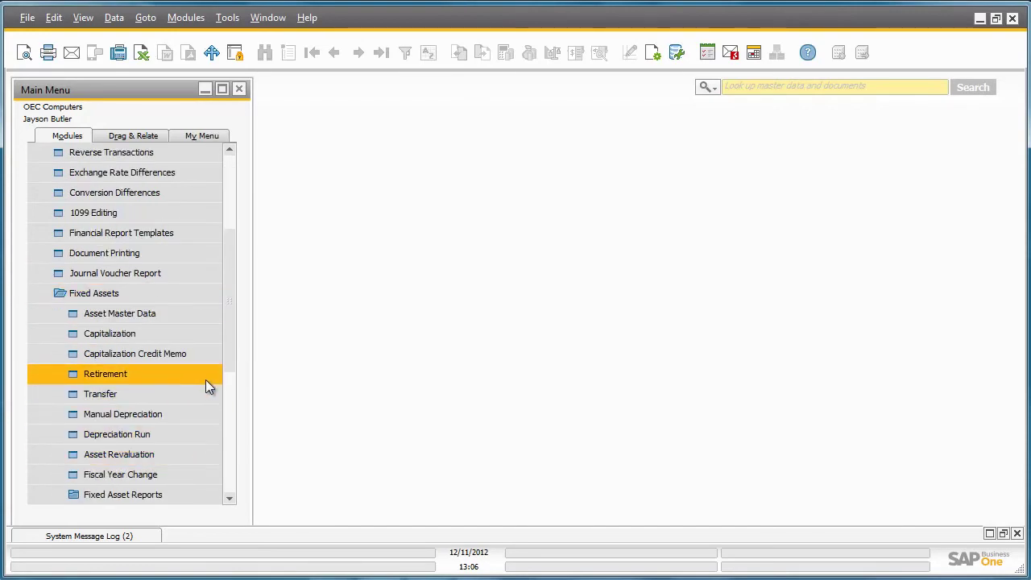
left_click(206, 316)
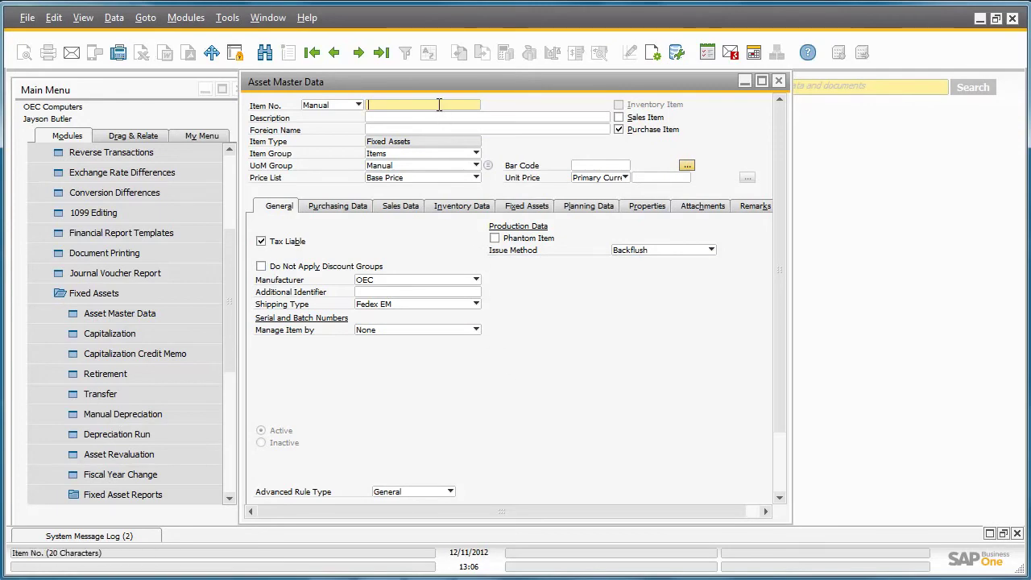
type("CAR")
left_click(438, 118)
type("CAR")
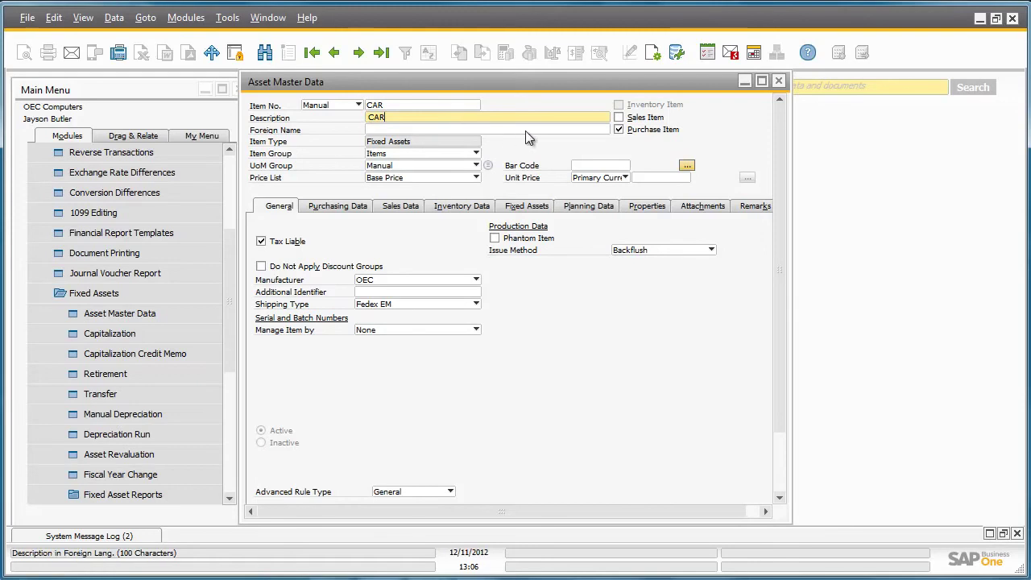
left_click(618, 129)
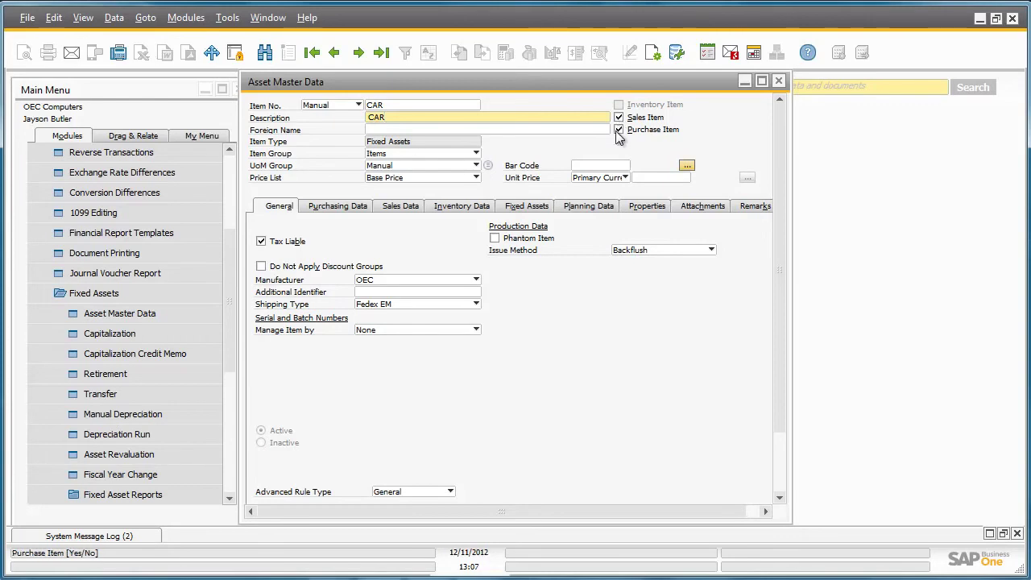
Step: Assign the MV (Motor Vehicles) asset class to the CAR asset in its fixed assets data
left_click(534, 210)
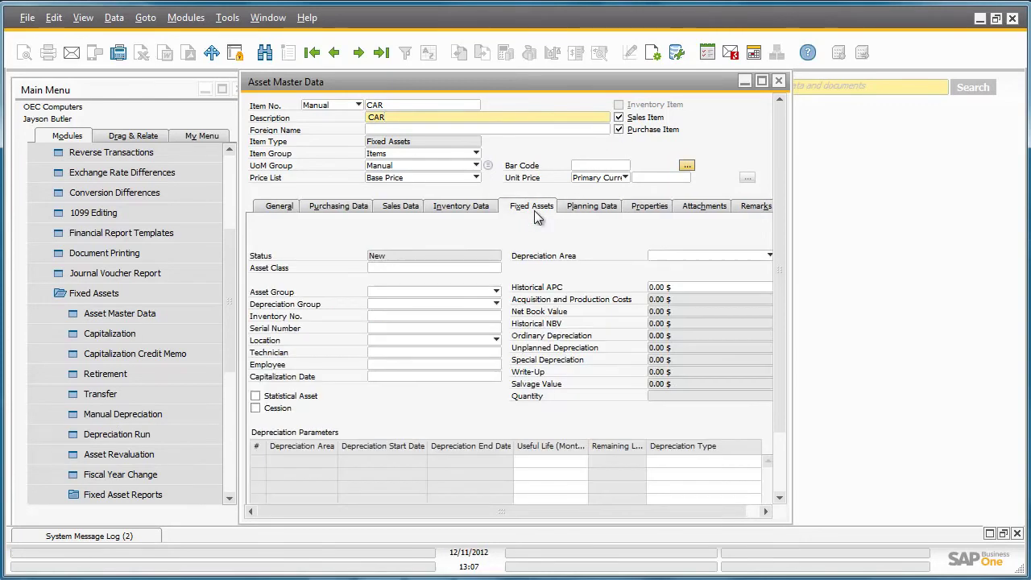
left_click(486, 269)
left_click(497, 268)
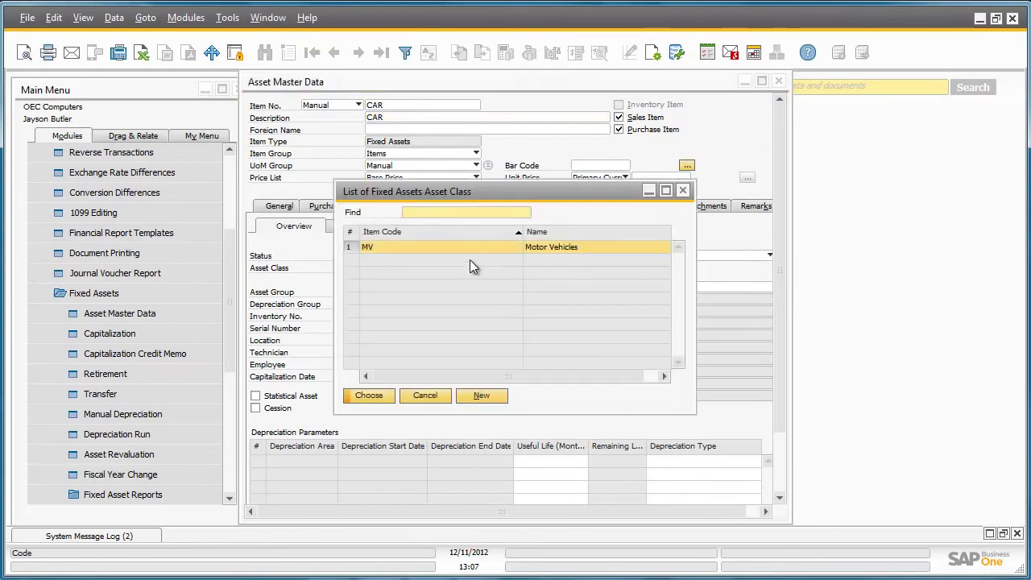
double_click(434, 246)
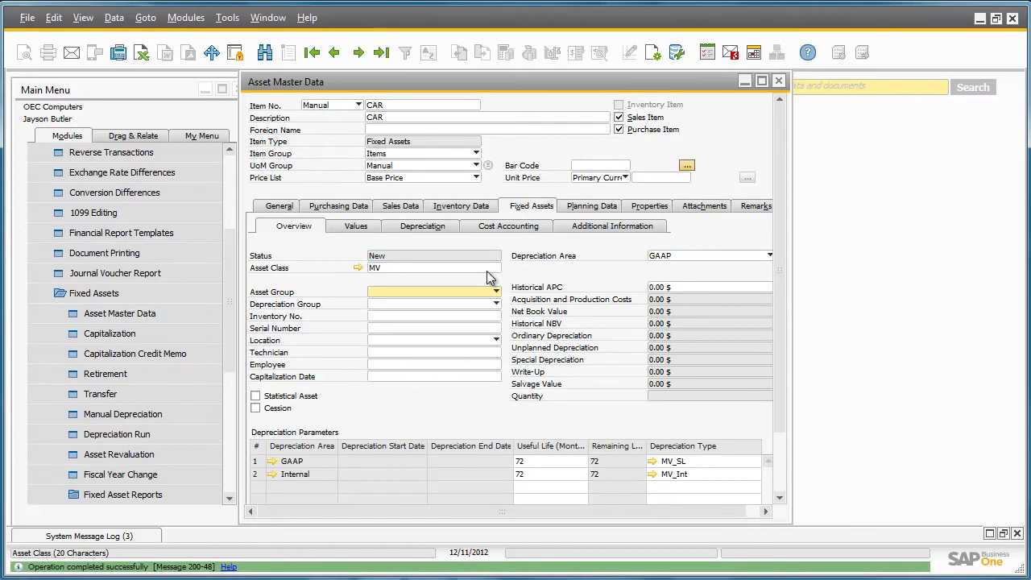
Step: Assign the MV (Motor Vehicles) asset group to the CAR asset, add the master record and close it
left_click(495, 291)
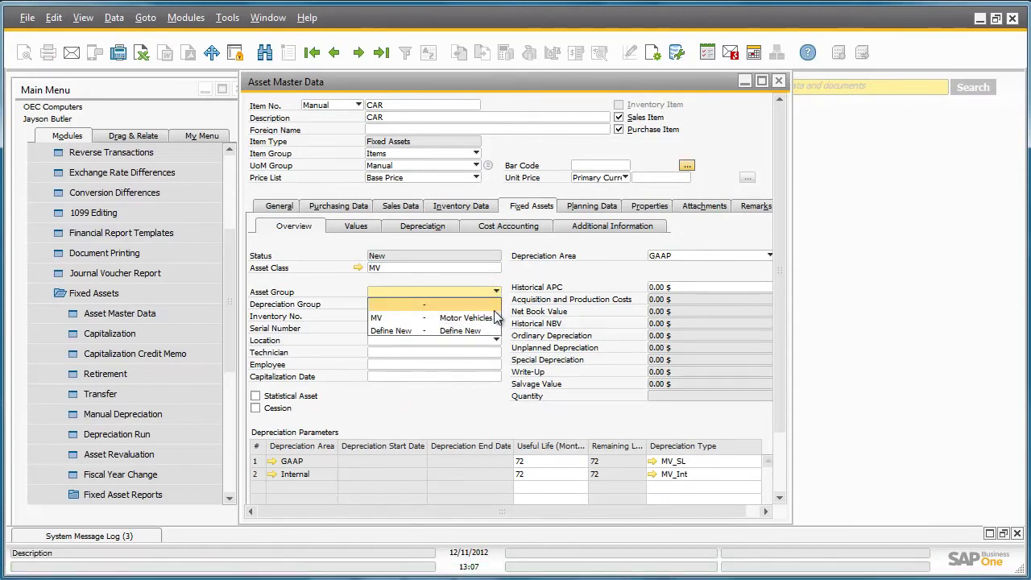
left_click(493, 317)
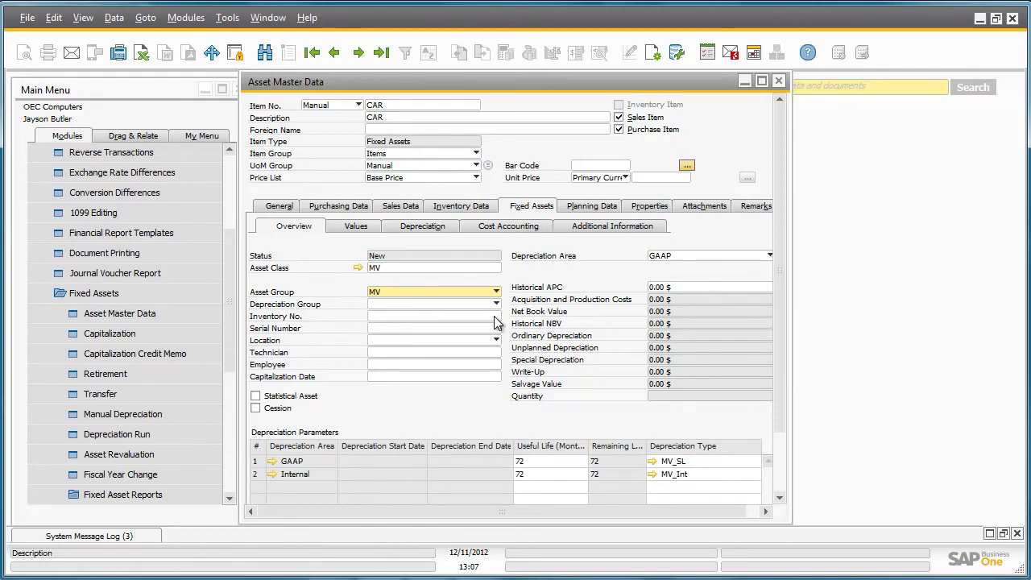
left_click_drag(779, 295, 789, 370)
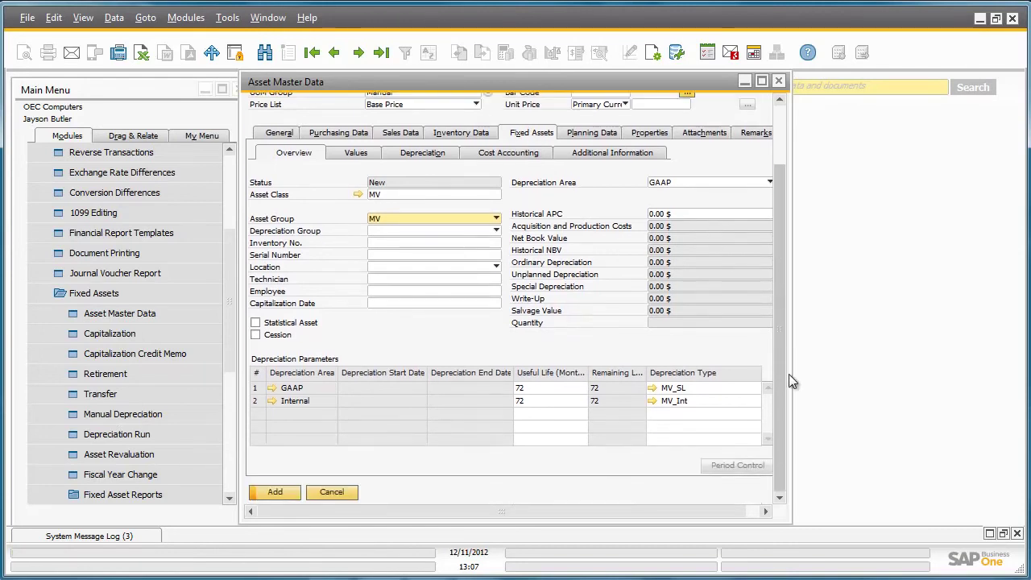
left_click(286, 491)
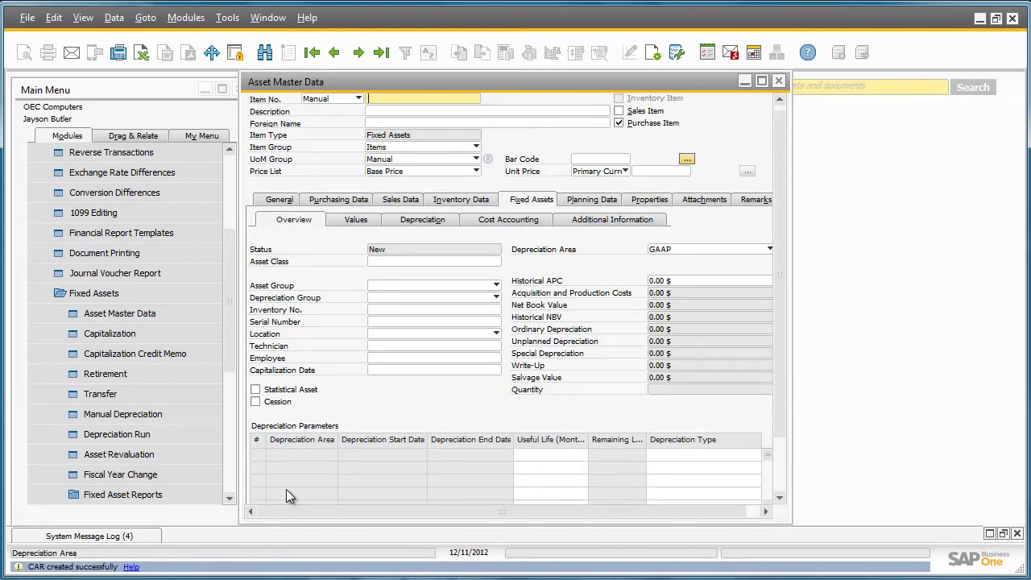
left_click(781, 82)
Step: Start a new A/P invoice from the purchasing module with Acme Associates as the vendor
left_click_drag(228, 287, 224, 415)
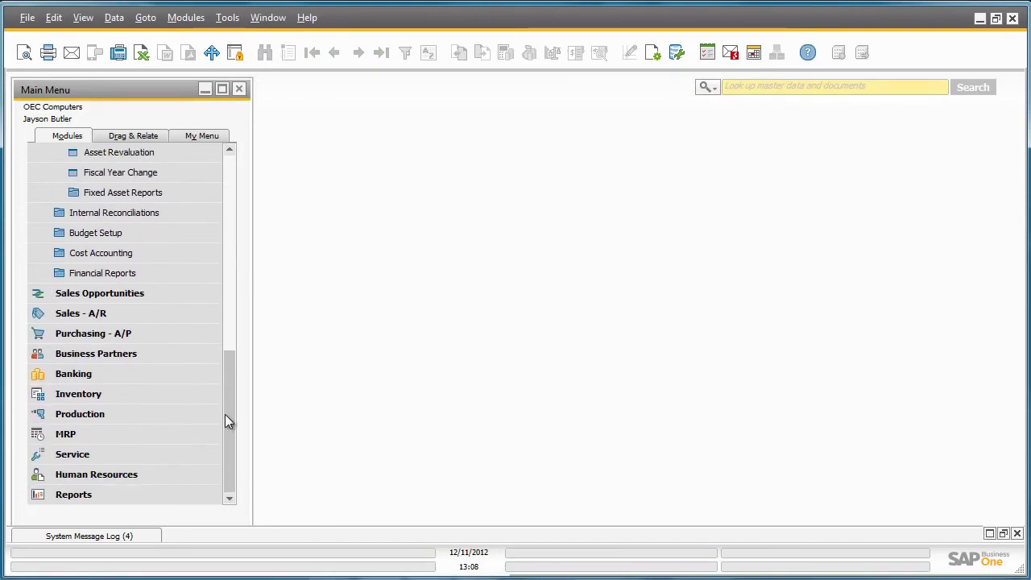
left_click(201, 339)
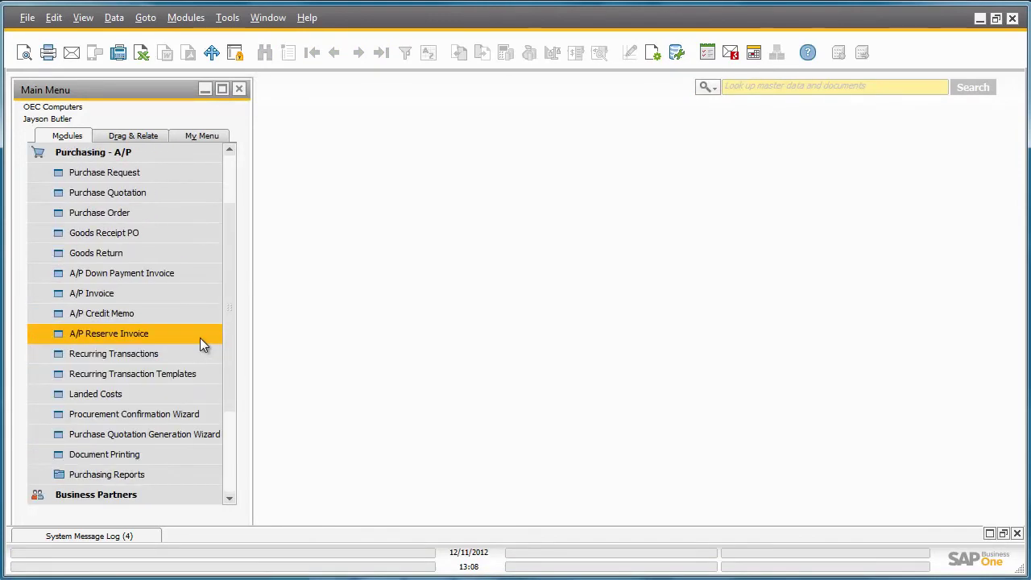
left_click(212, 291)
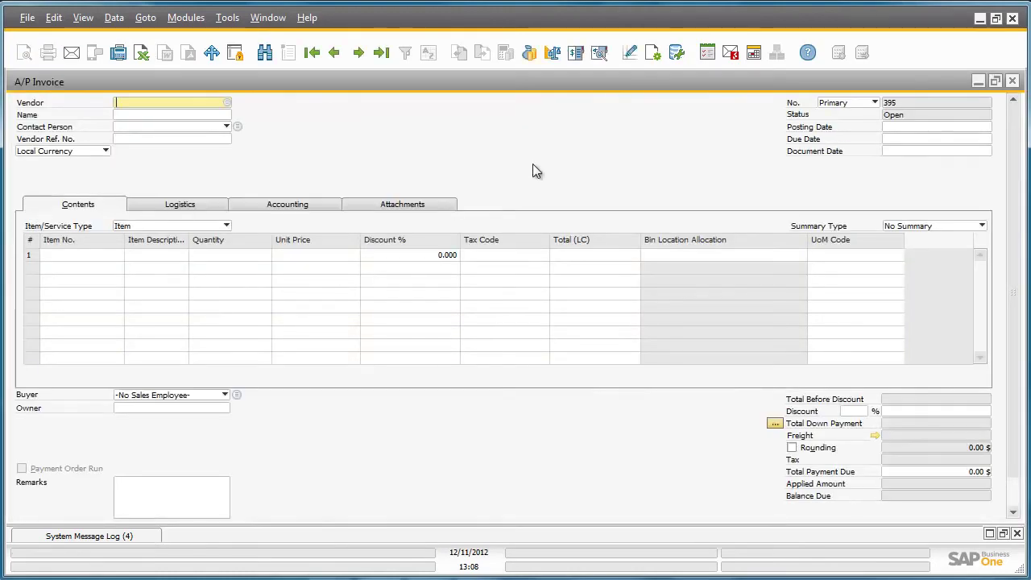
left_click(227, 103)
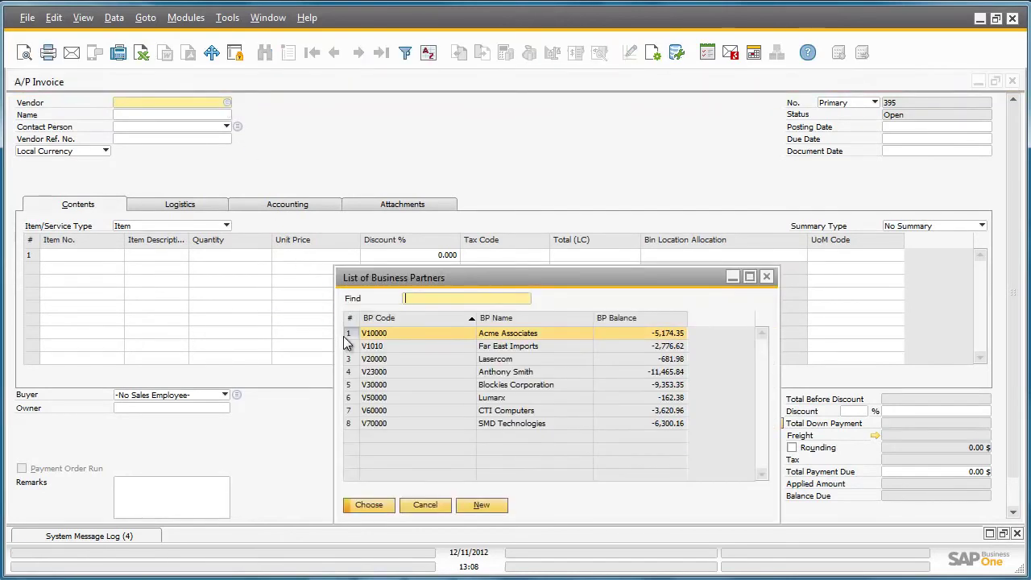
double_click(347, 337)
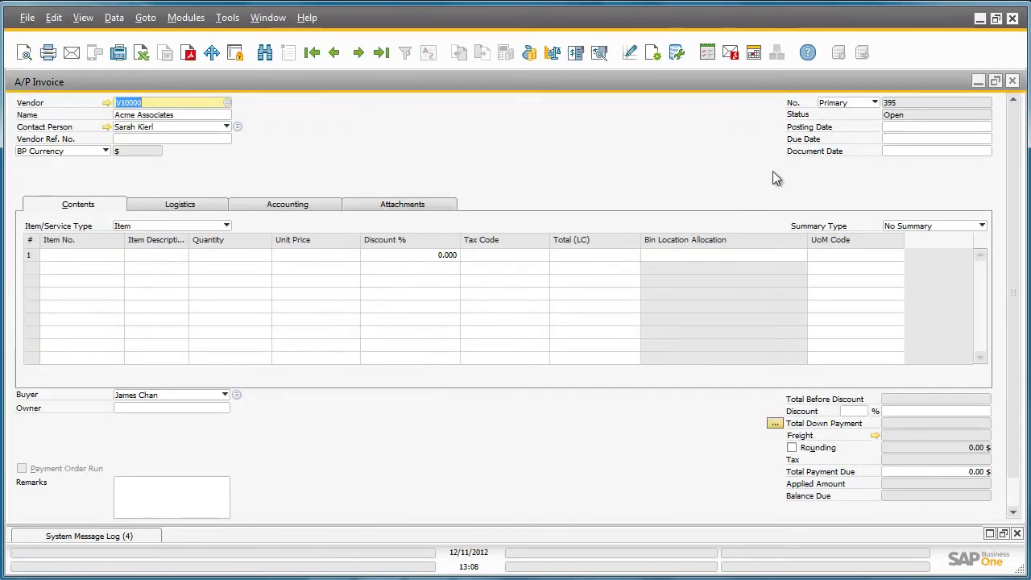
Step: Set the invoice's posting date to 02/01/2012
left_click(899, 129)
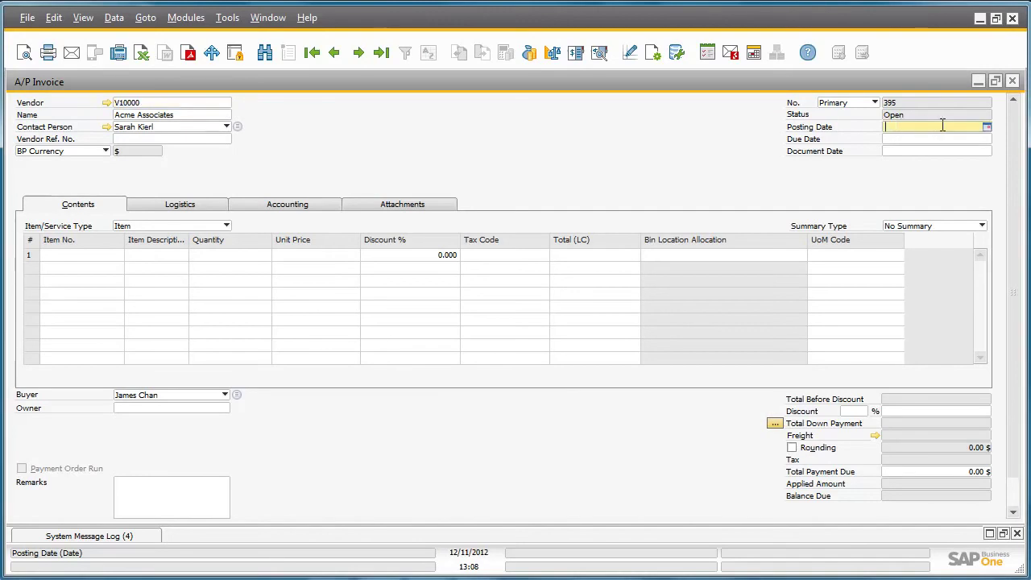
left_click(986, 128)
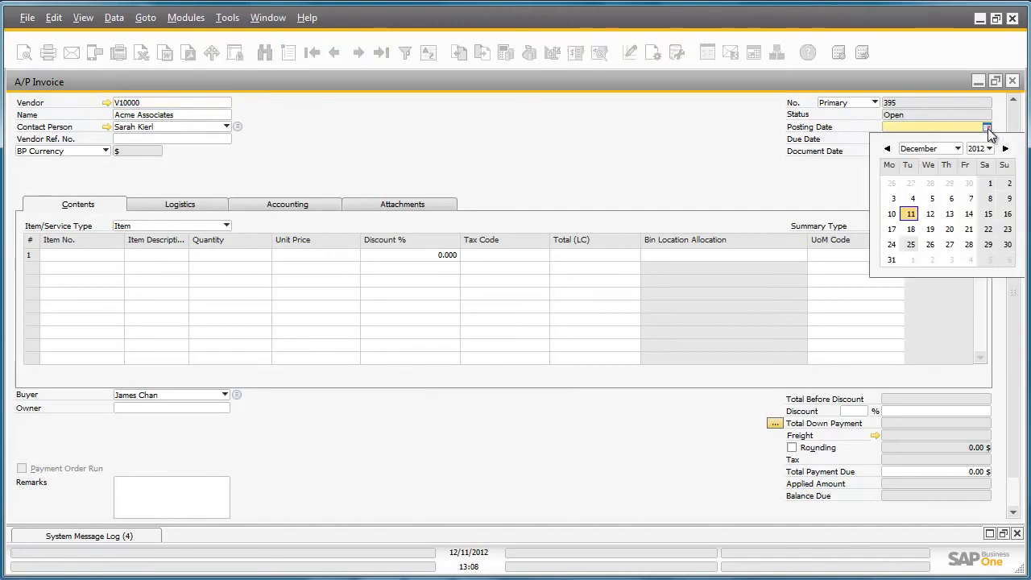
left_click(937, 150)
left_click(938, 174)
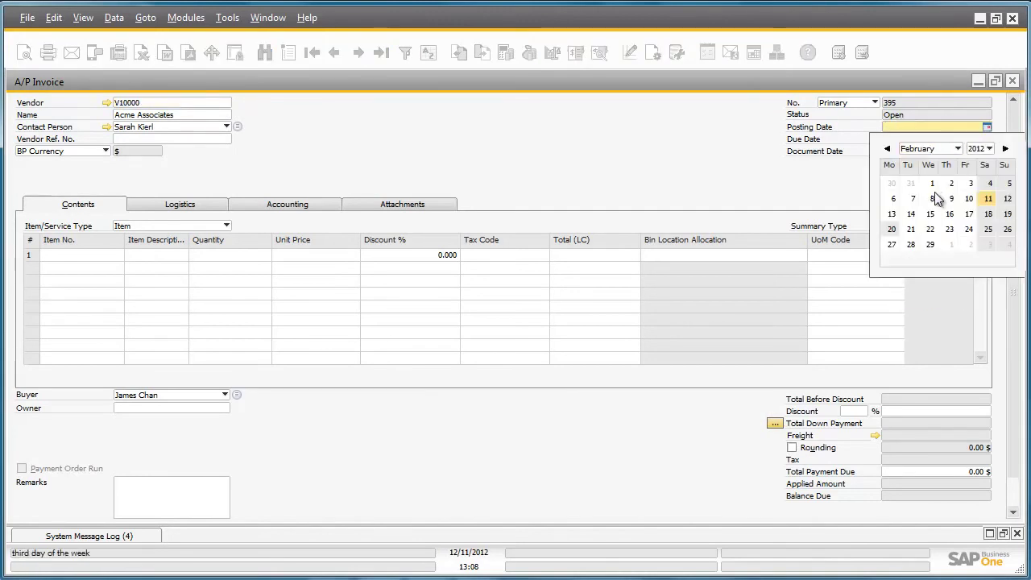
left_click(932, 186)
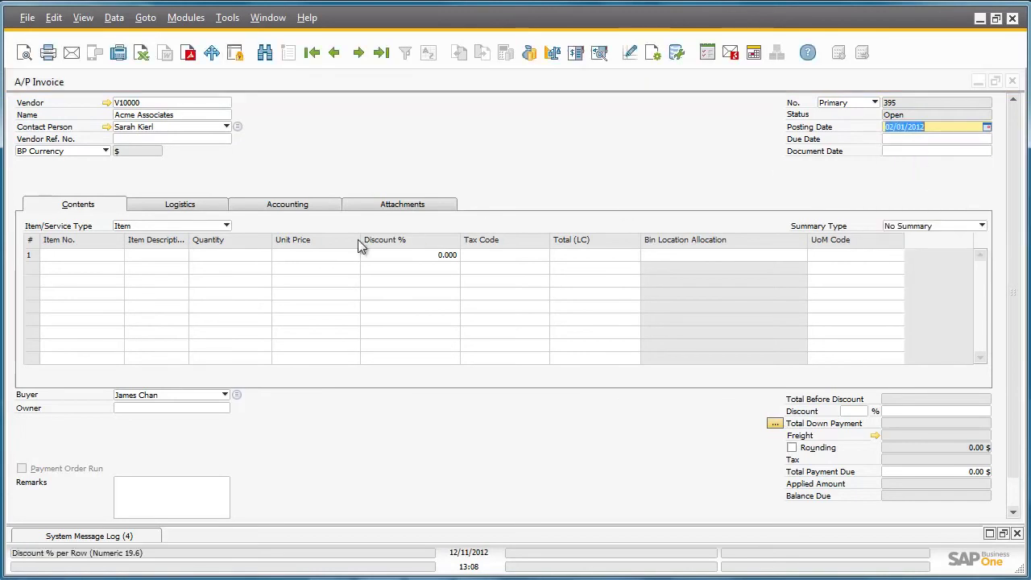
Step: Enter the CAR asset on the first invoice row with a unit price of 30,000
left_click(106, 257)
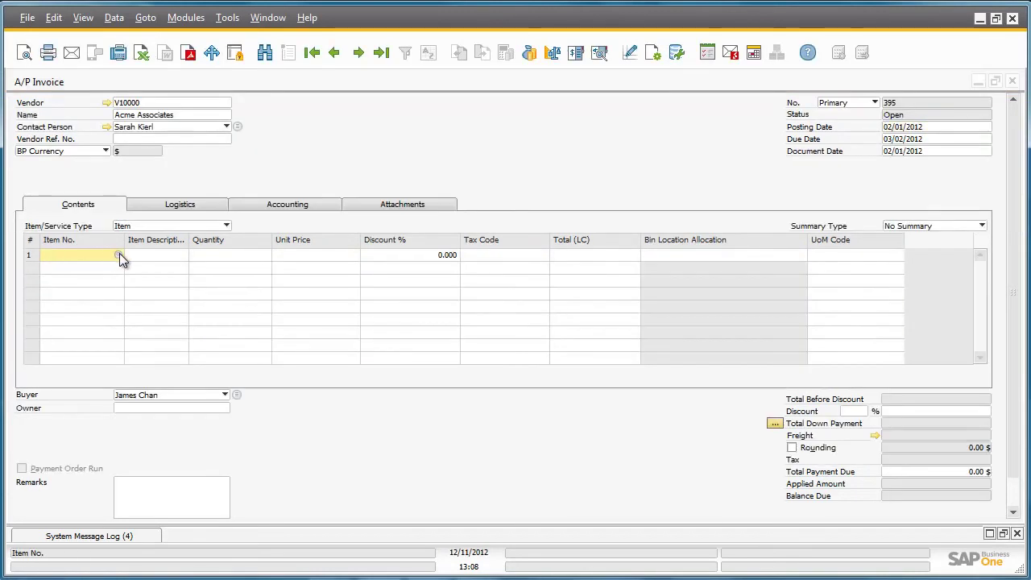
left_click(119, 254)
type("CAR")
key("Return")
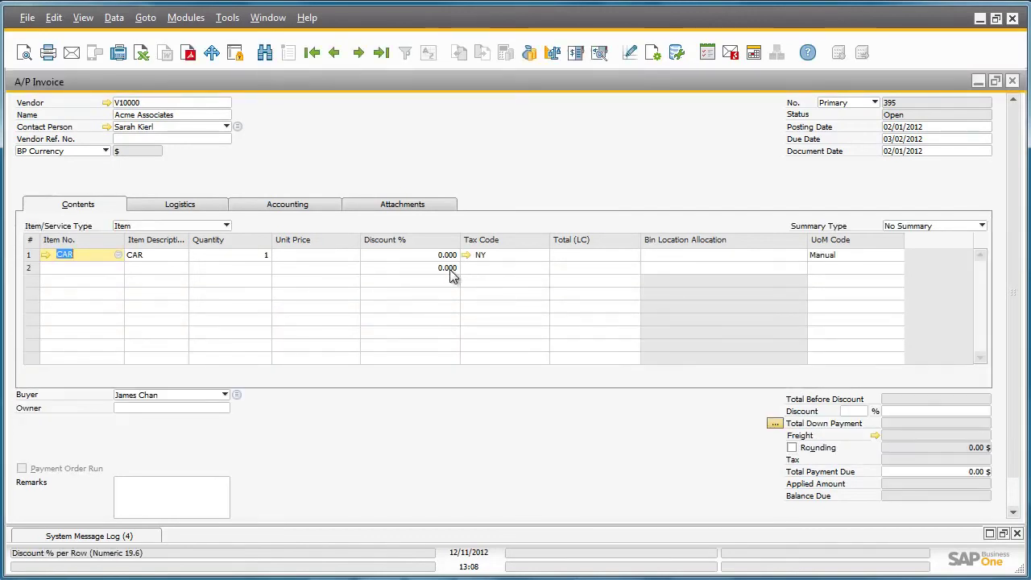
left_click(350, 256)
type("30,000")
key("Tab")
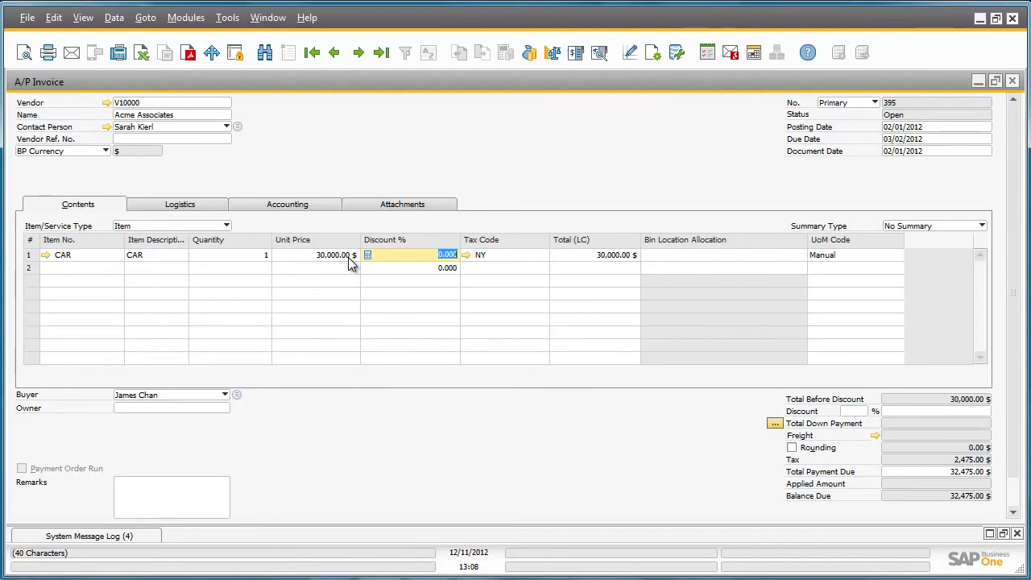
Step: Add the A/P invoice, accept that it cannot be changed once added, and close the invoice form
left_click_drag(1012, 360, 1013, 386)
left_click(31, 502)
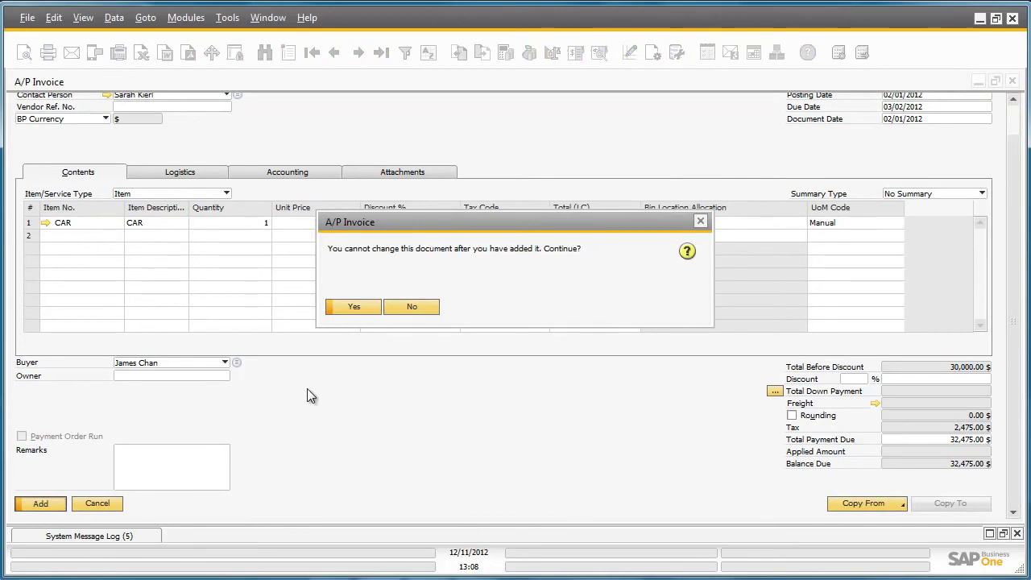
left_click(347, 313)
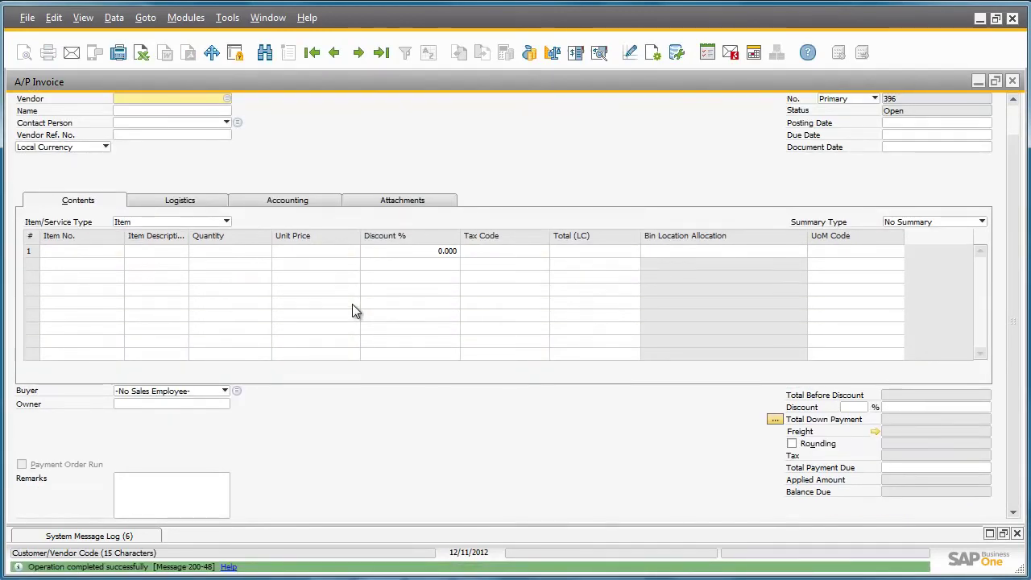
left_click(1012, 82)
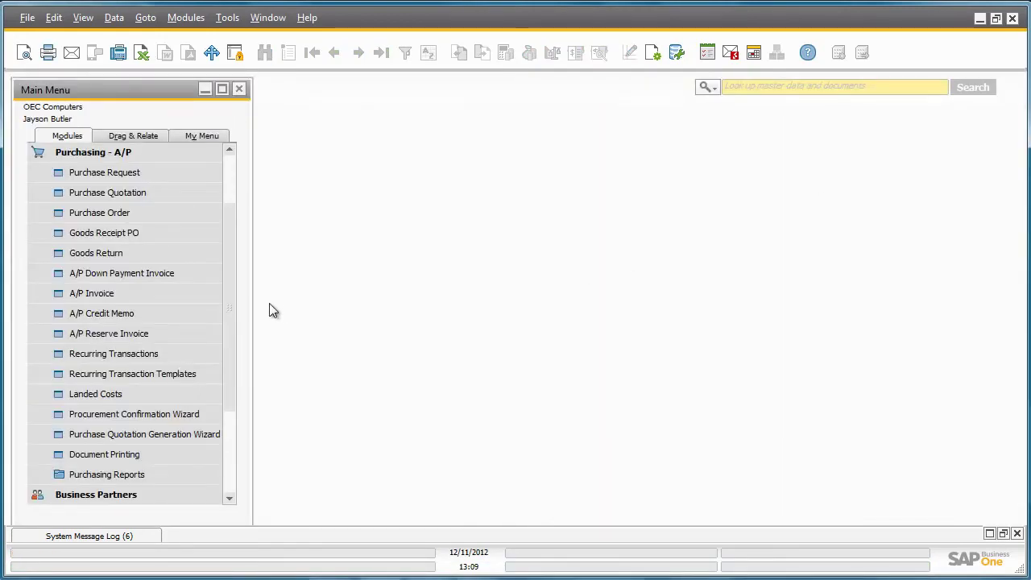
Step: Review the latest fixed asset capitalization document for the CAR asset, and close it
left_click_drag(230, 297, 259, 184)
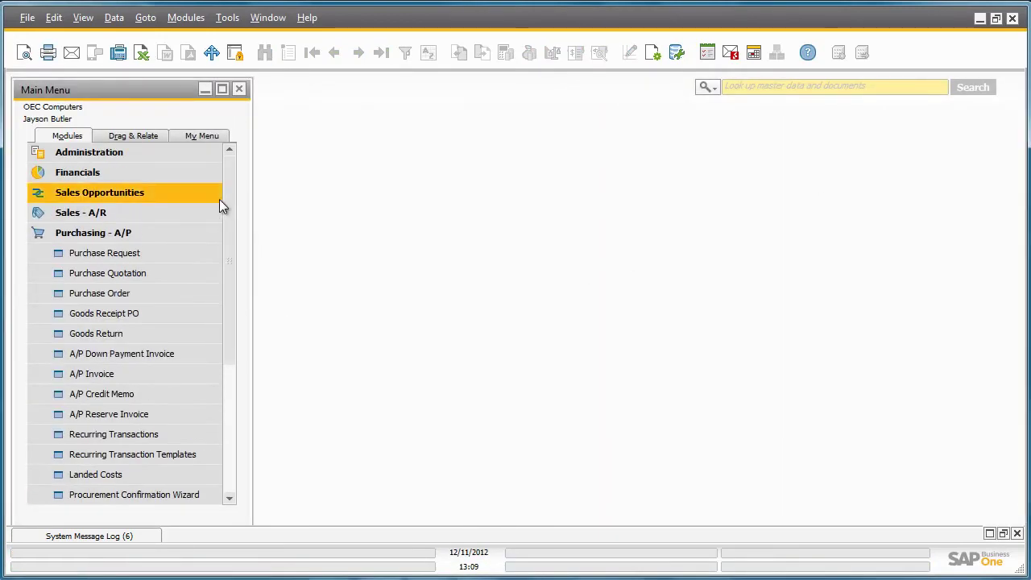
left_click(200, 172)
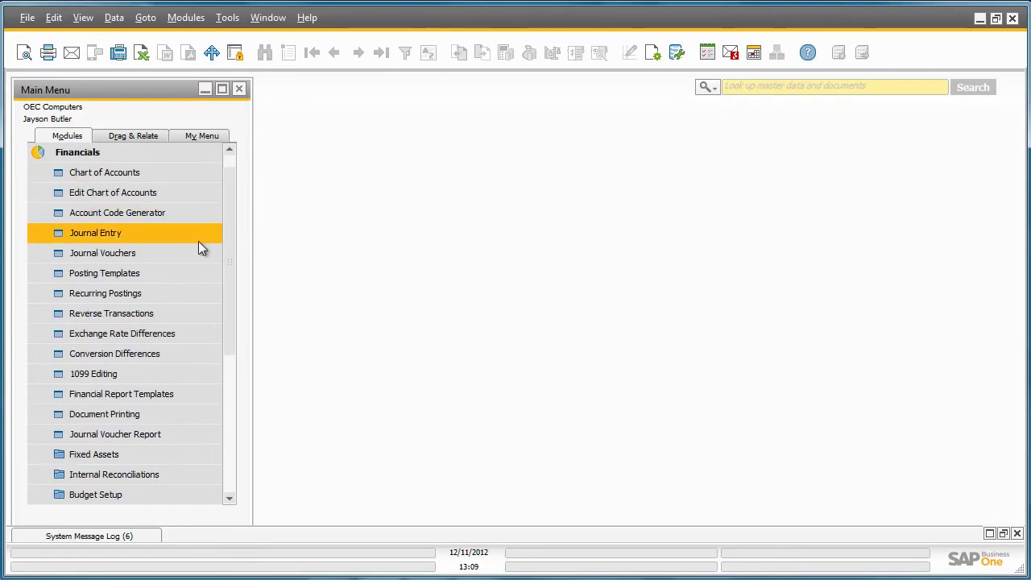
left_click(209, 453)
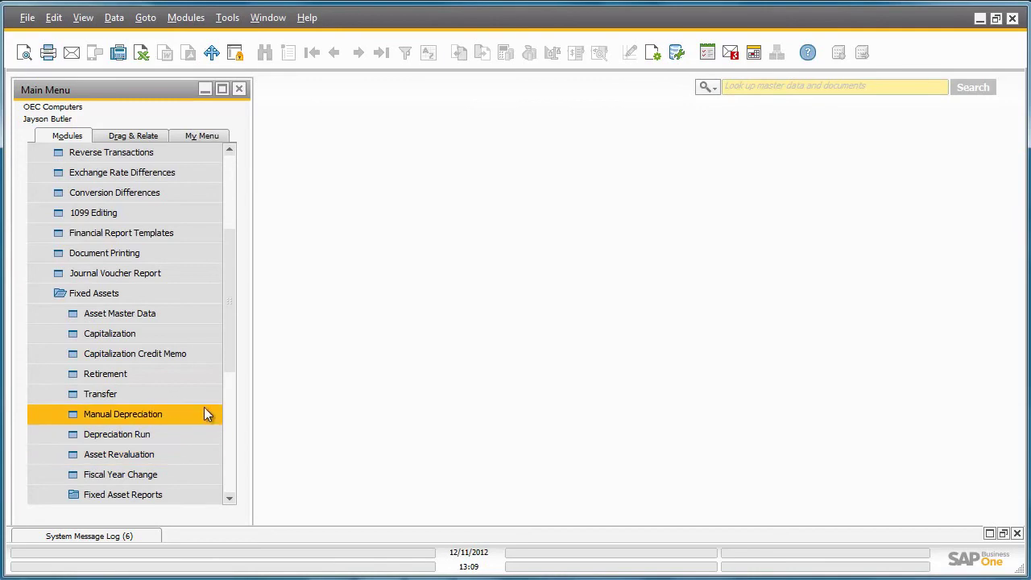
left_click(206, 337)
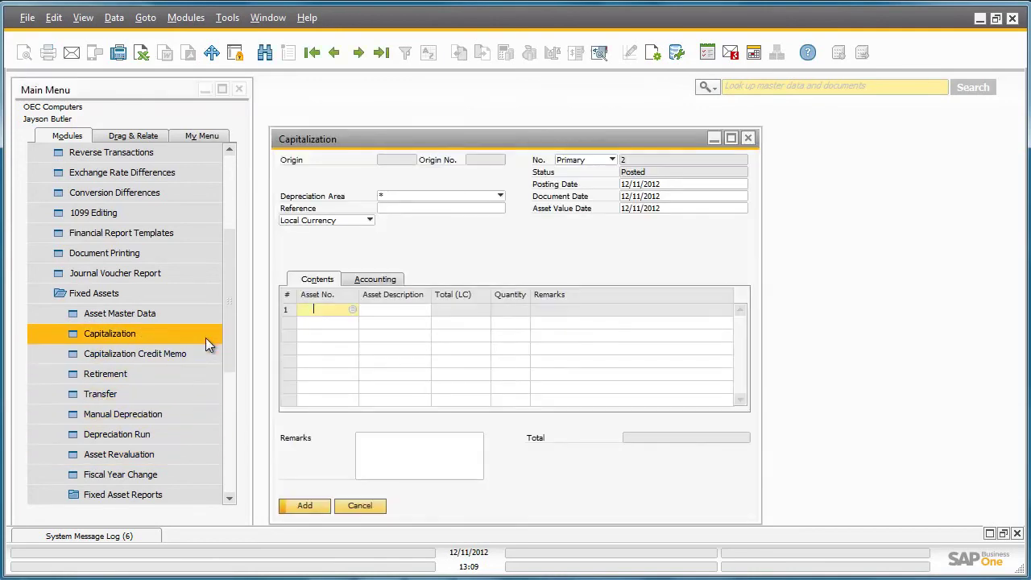
left_click(383, 54)
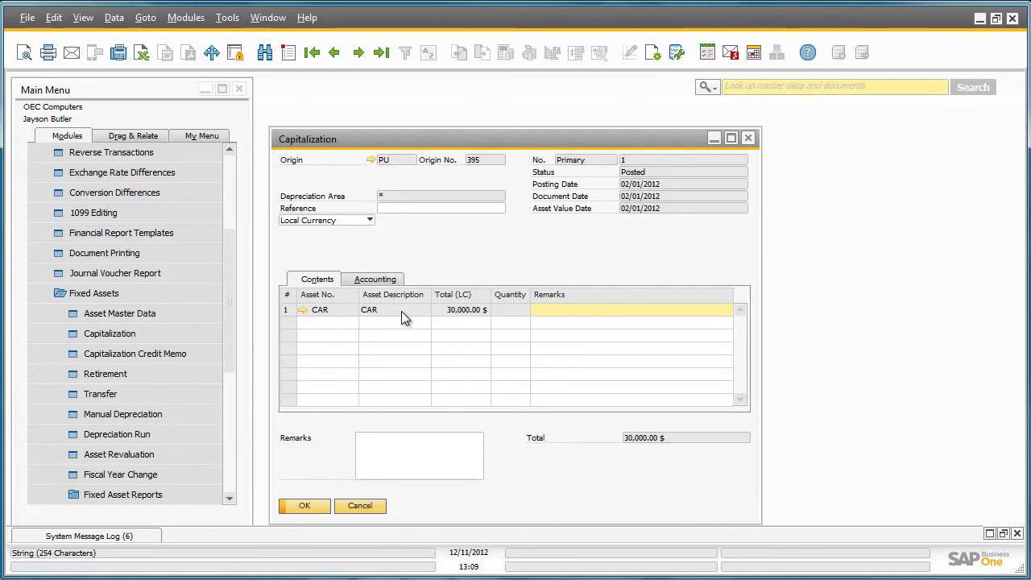
left_click(747, 138)
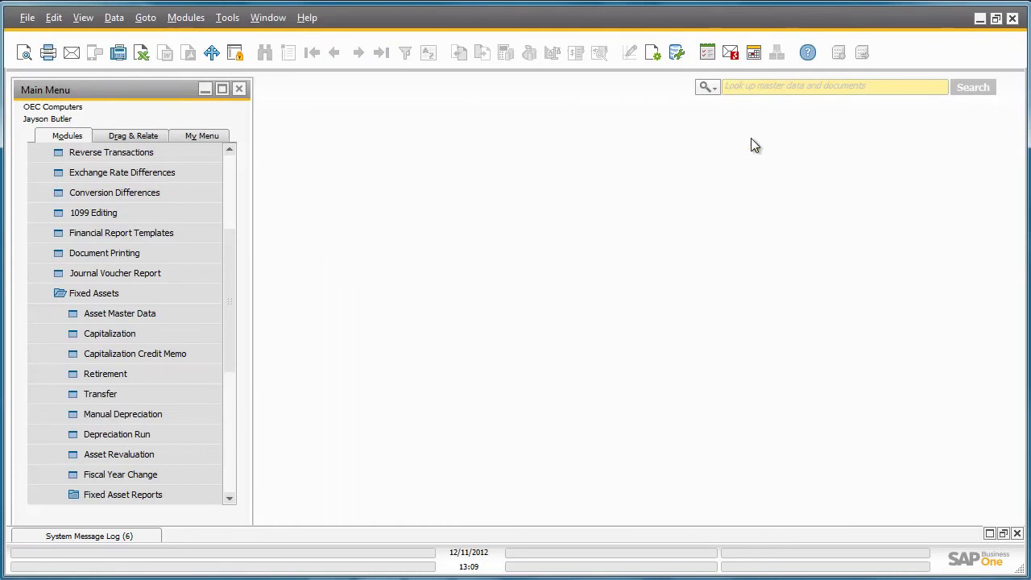
Step: Preview and execute the depreciation run for the GAAP area up to 12/31/2012, and close its results
left_click(209, 436)
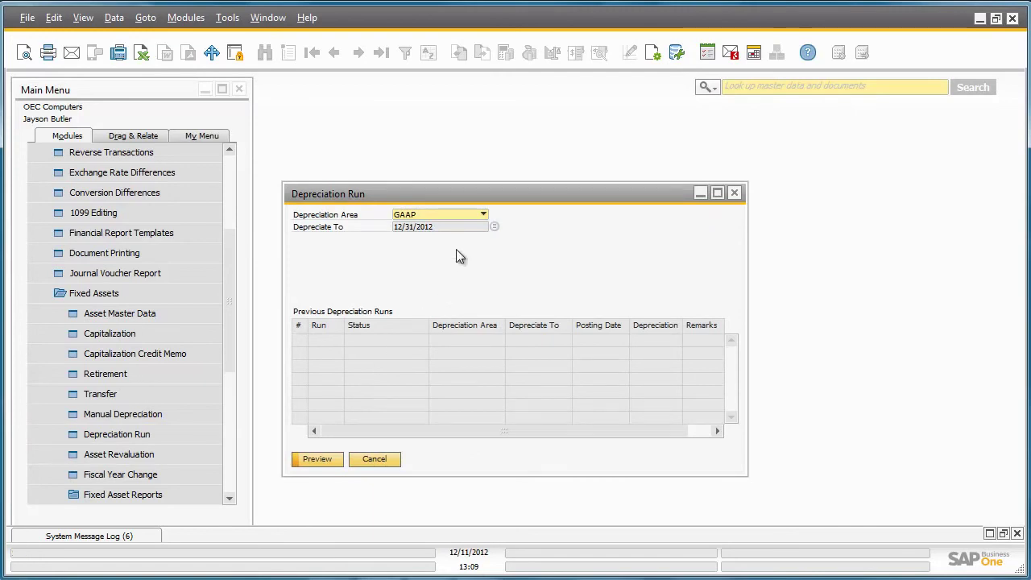
left_click(329, 456)
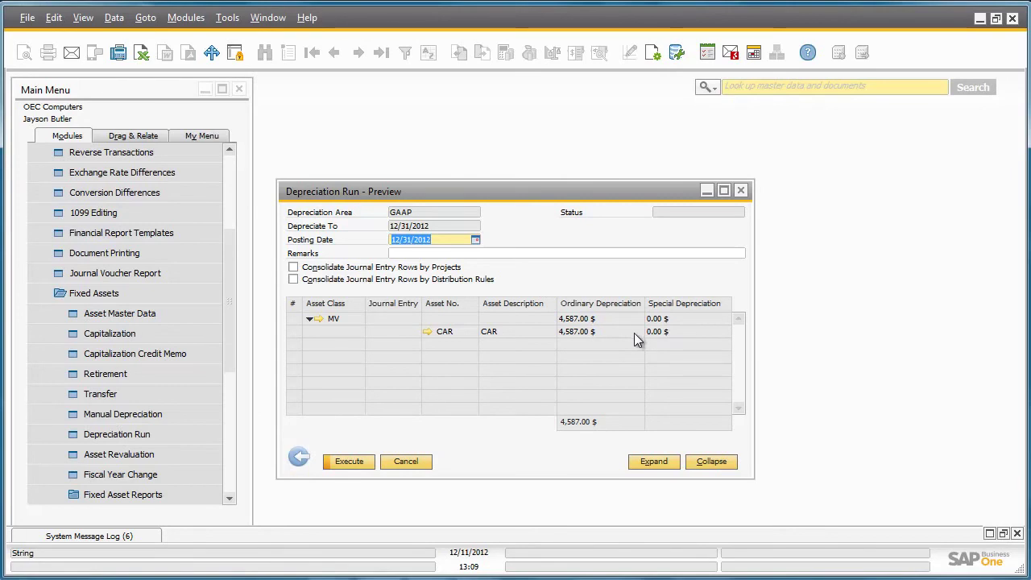
left_click(350, 464)
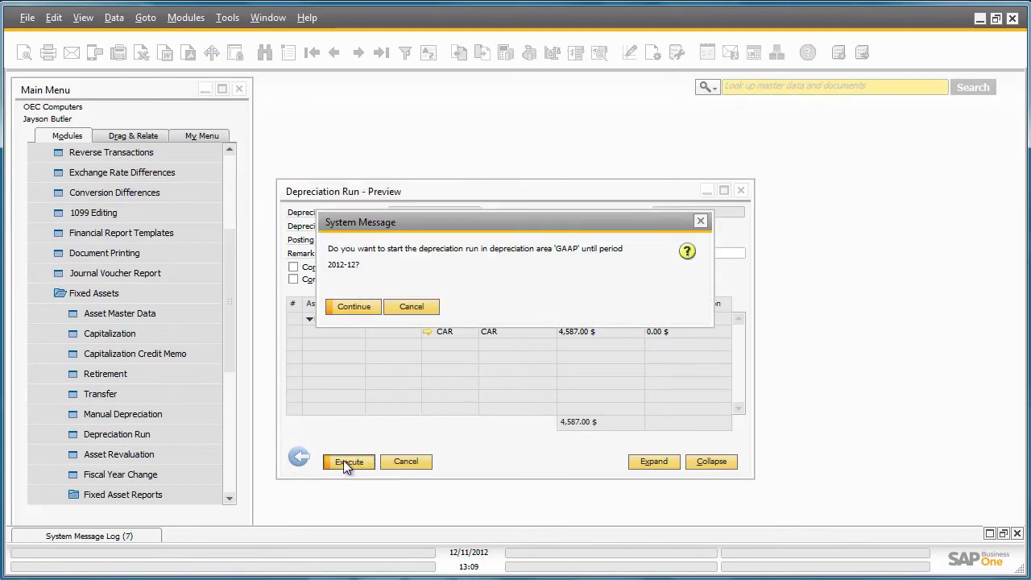
left_click(360, 307)
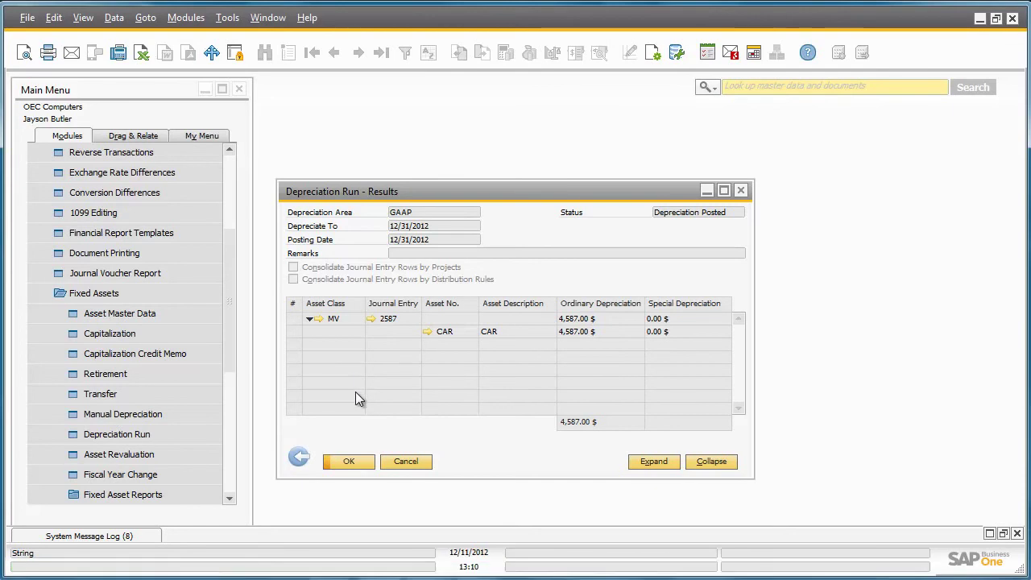
left_click(346, 459)
Step: Review the latest journal entry, posted by the GAAP depreciation run for motor vehicles, and close it
left_click_drag(232, 338, 230, 251)
left_click(202, 253)
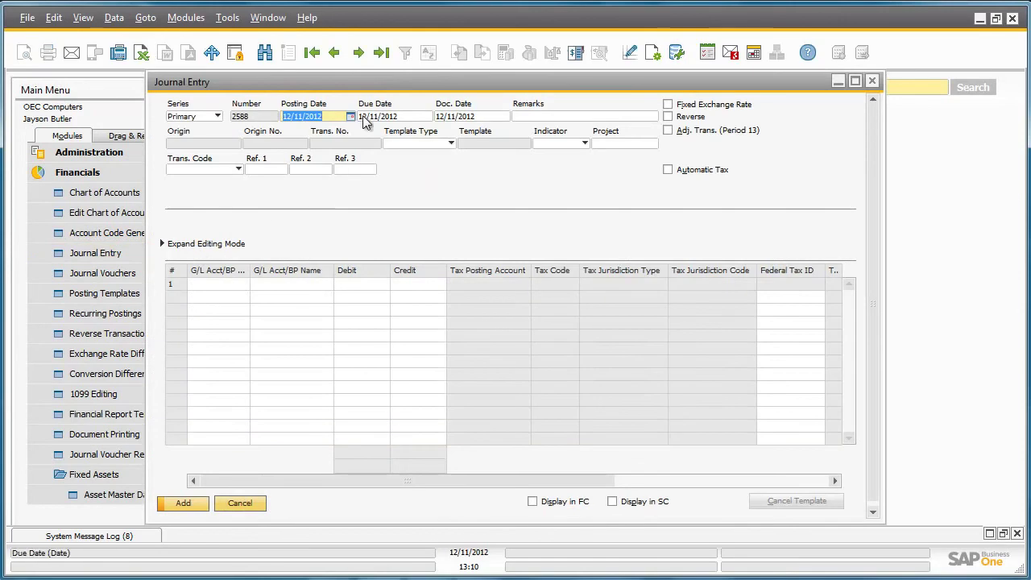
left_click(381, 53)
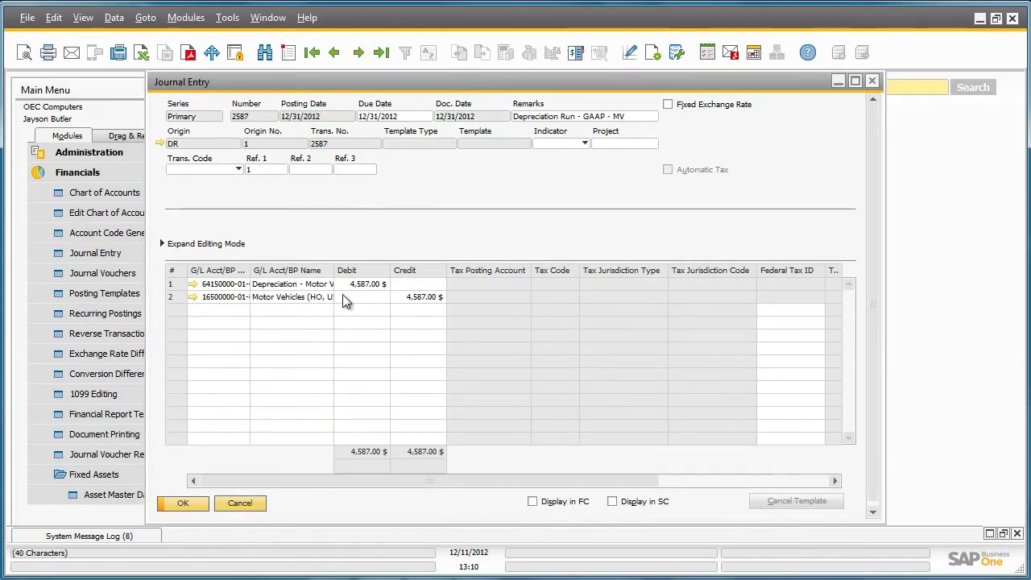
left_click(873, 82)
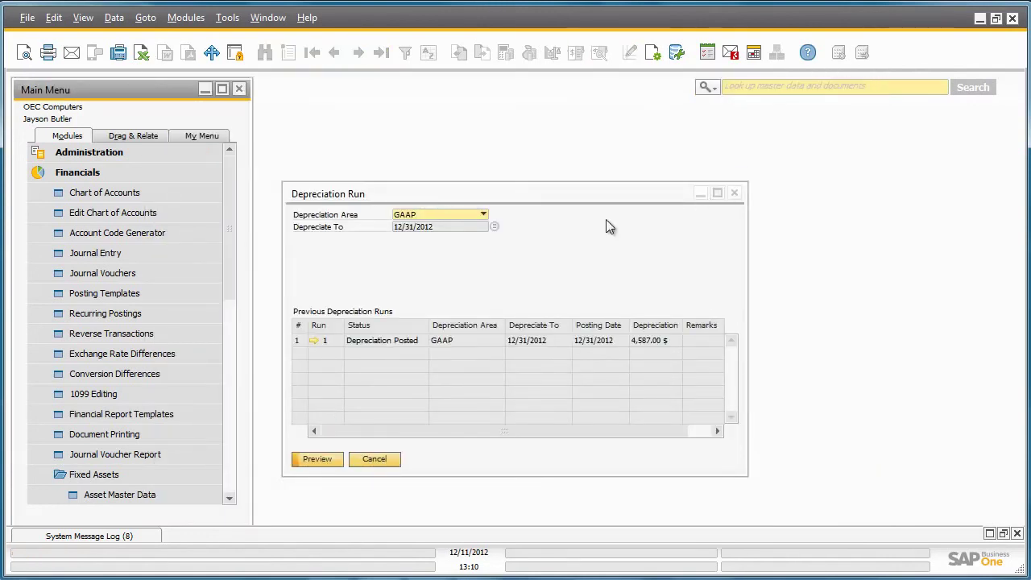
Step: Preview and execute the depreciation run for the Internal area up to 12/31/2012, and close its results
left_click(484, 214)
left_click(480, 240)
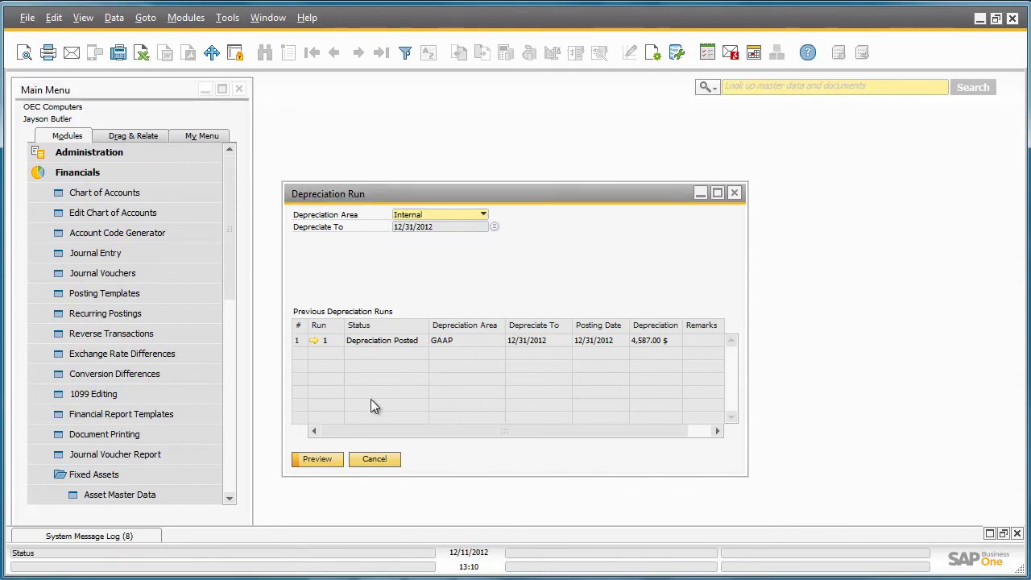
left_click(318, 459)
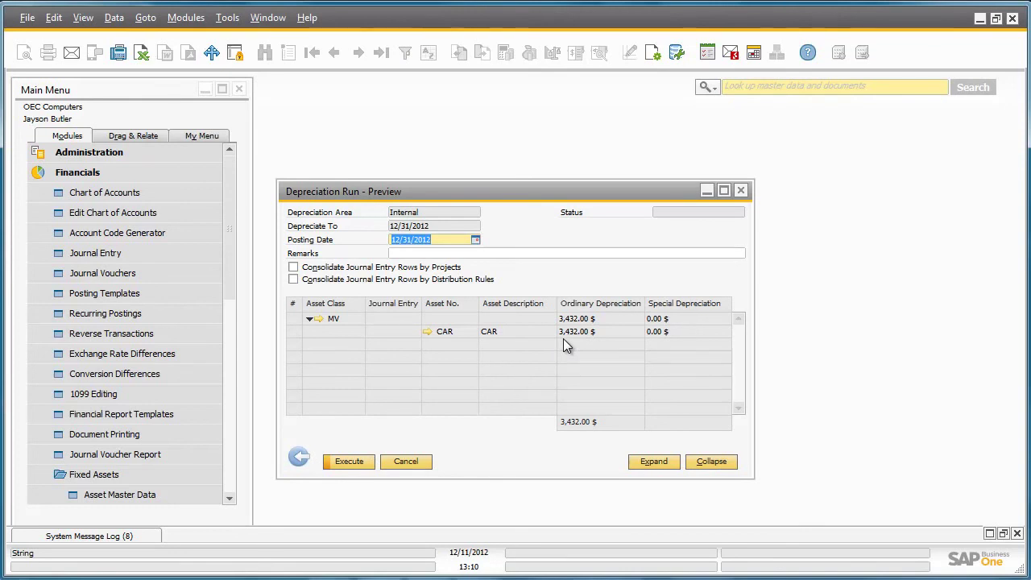
left_click(348, 461)
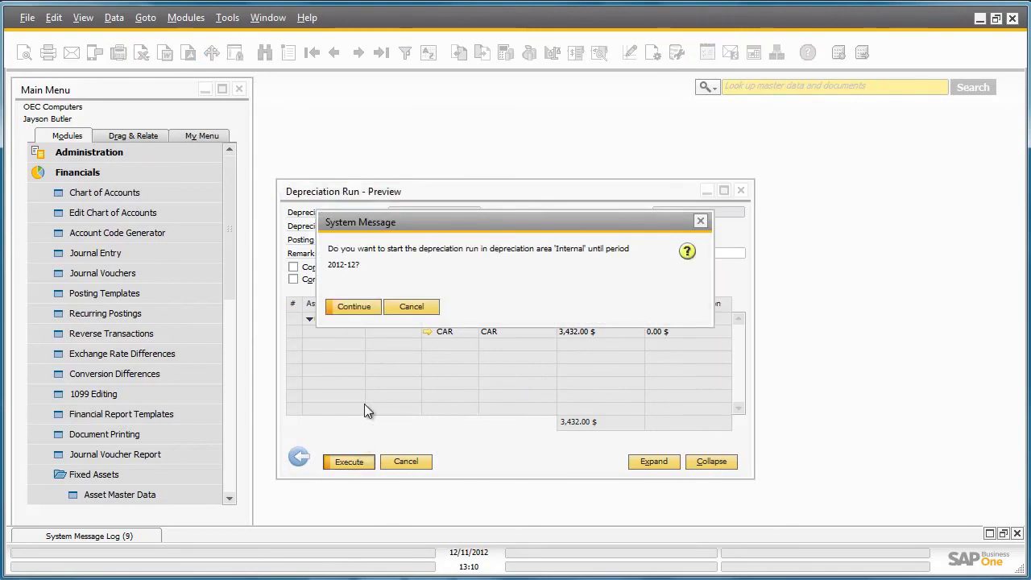
left_click(357, 307)
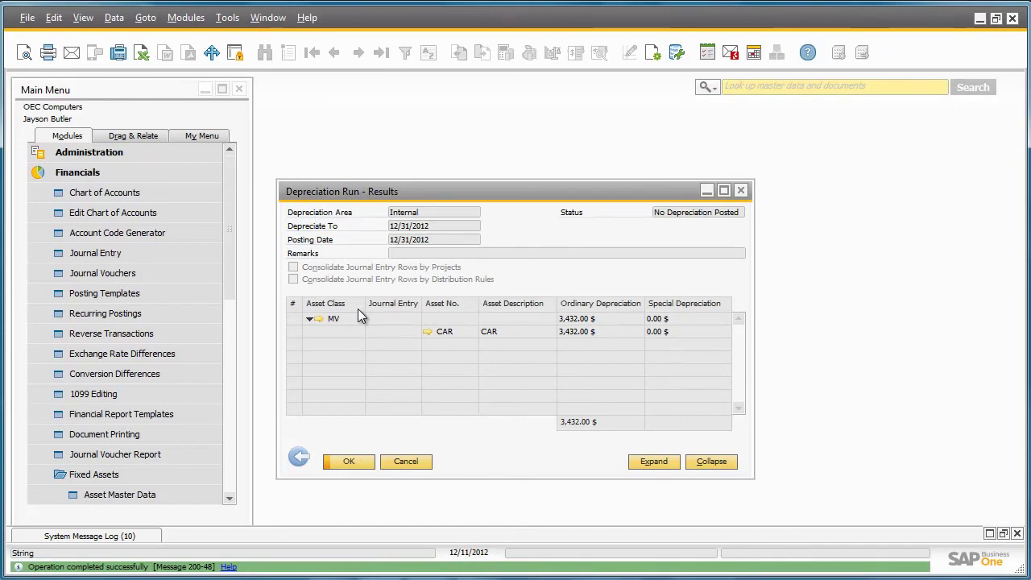
left_click(361, 462)
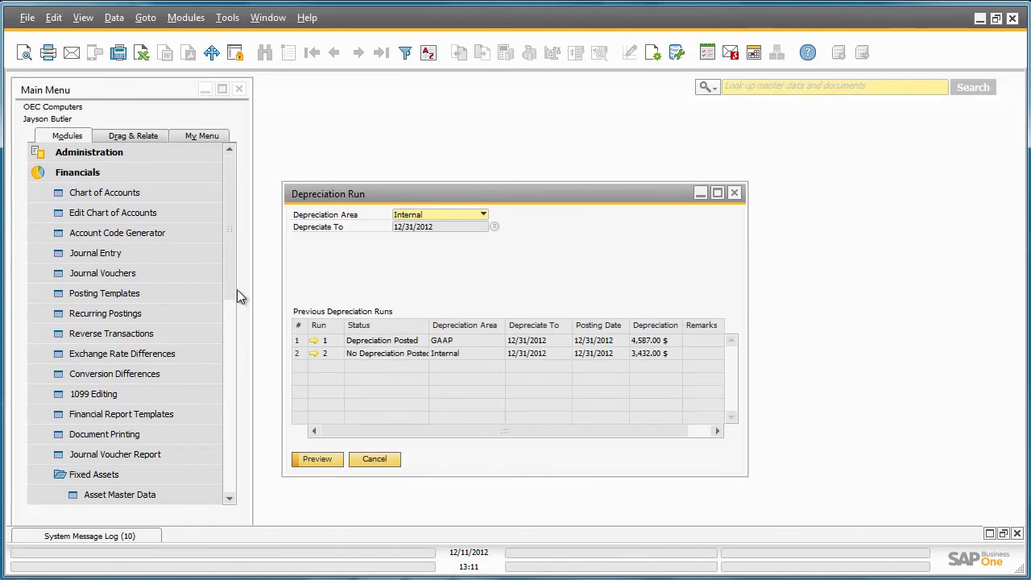
Step: Open the Asset History Sheet report criteria and limit the asset class range from MV to MV
left_click_drag(232, 289, 232, 389)
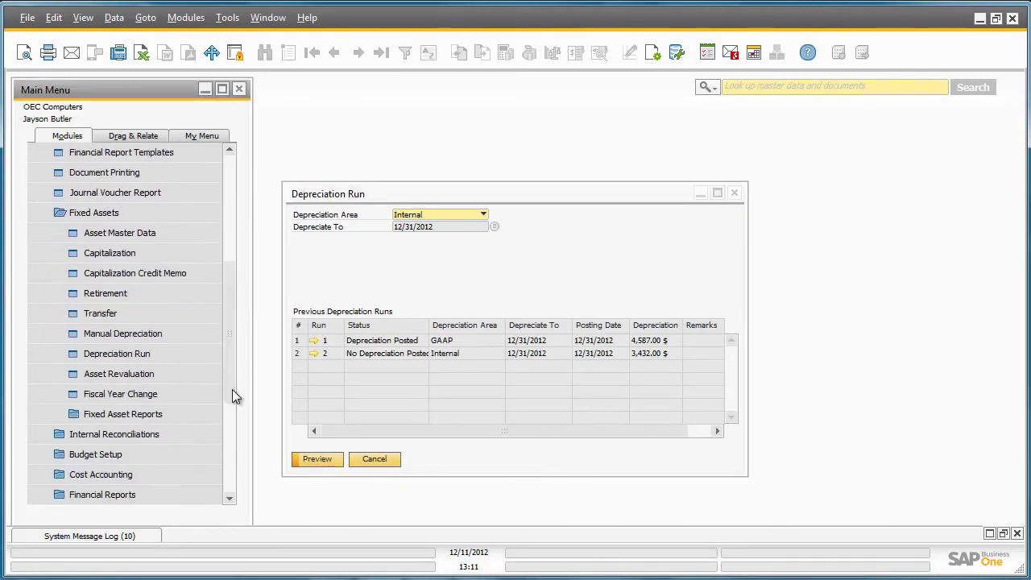
left_click(205, 413)
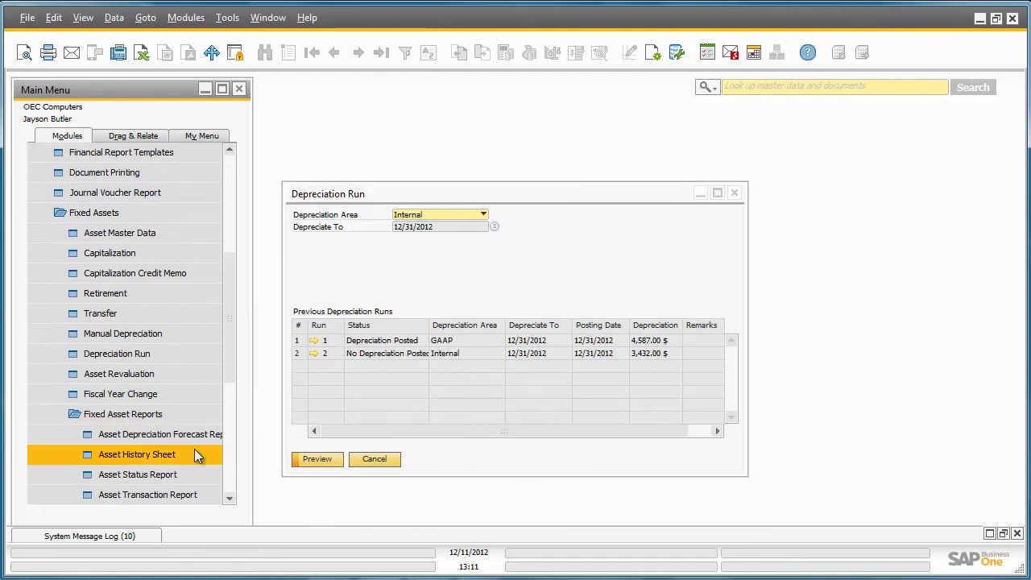
left_click(195, 449)
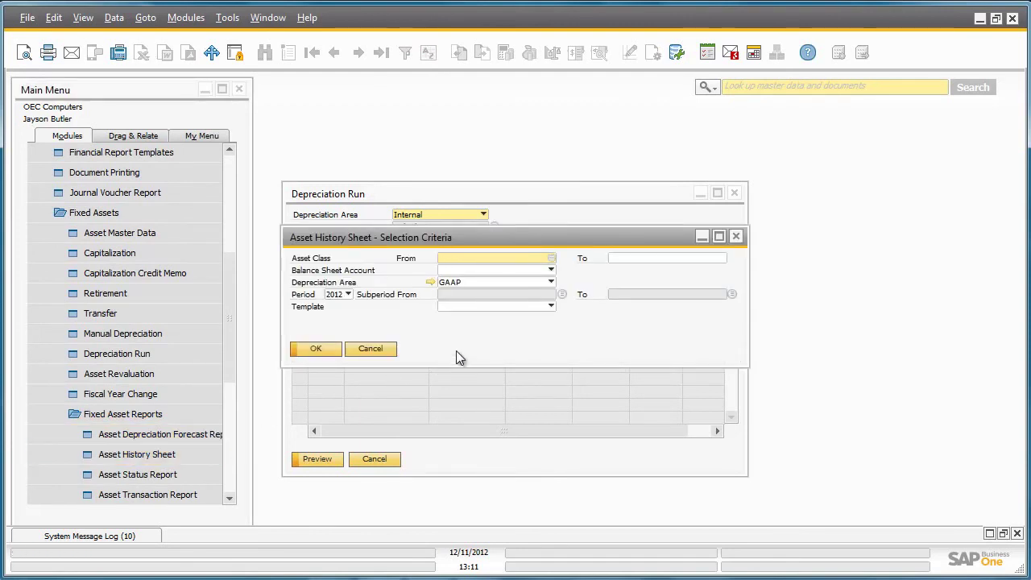
left_click(552, 258)
double_click(545, 250)
left_click(716, 258)
left_click(724, 258)
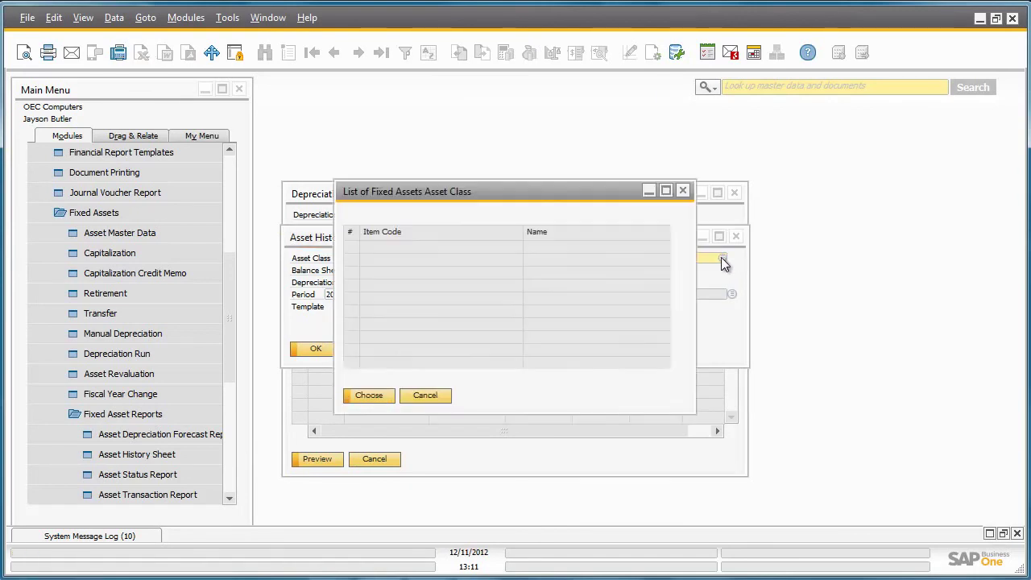
double_click(639, 250)
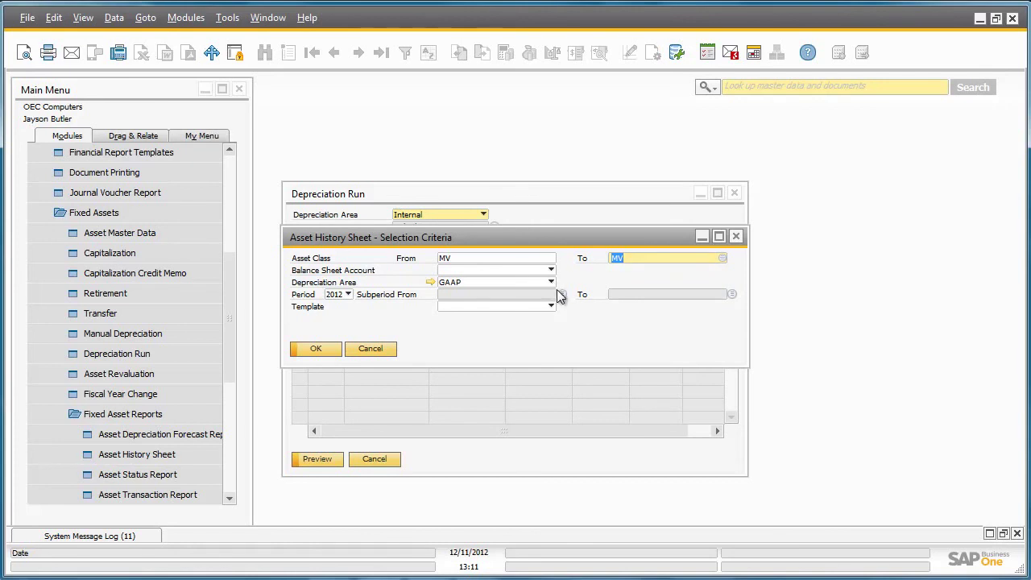
Step: Set the subperiod range from 02/01/2012 to 12/31/2012, and generate and review the GAAP asset history sheet through its end-date columns
left_click(561, 293)
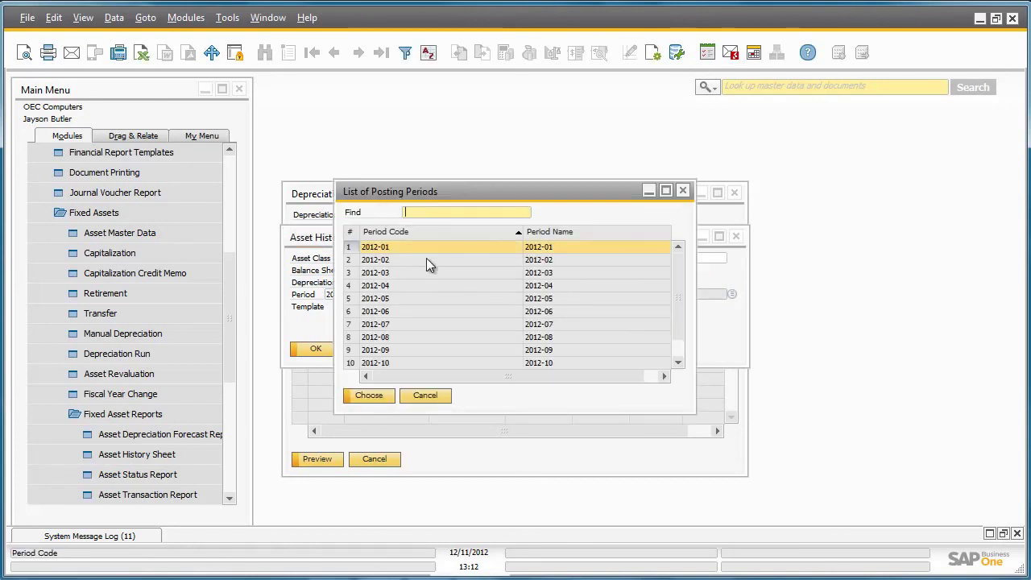
double_click(391, 260)
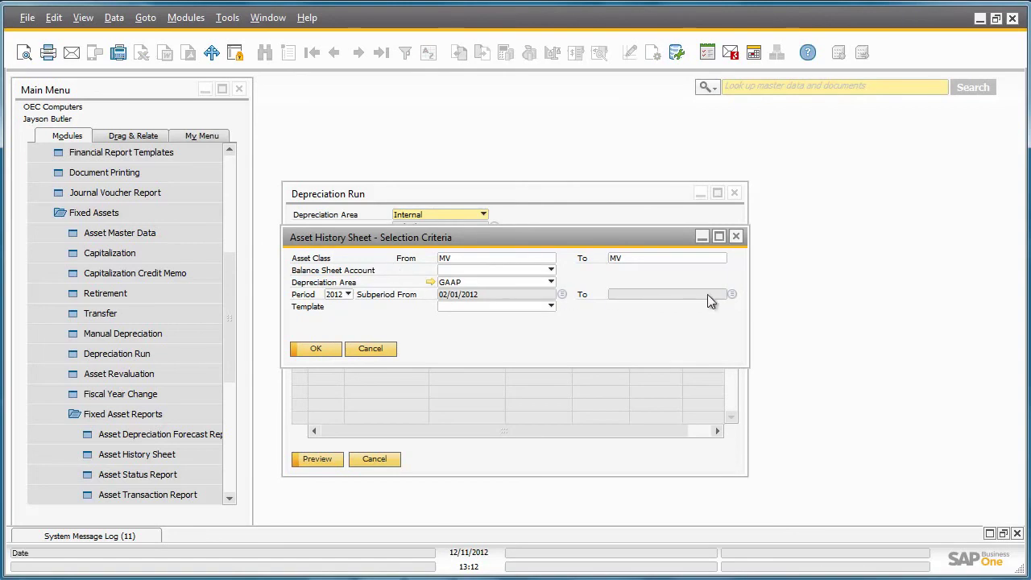
left_click(733, 293)
left_click_drag(674, 263, 682, 306)
double_click(563, 362)
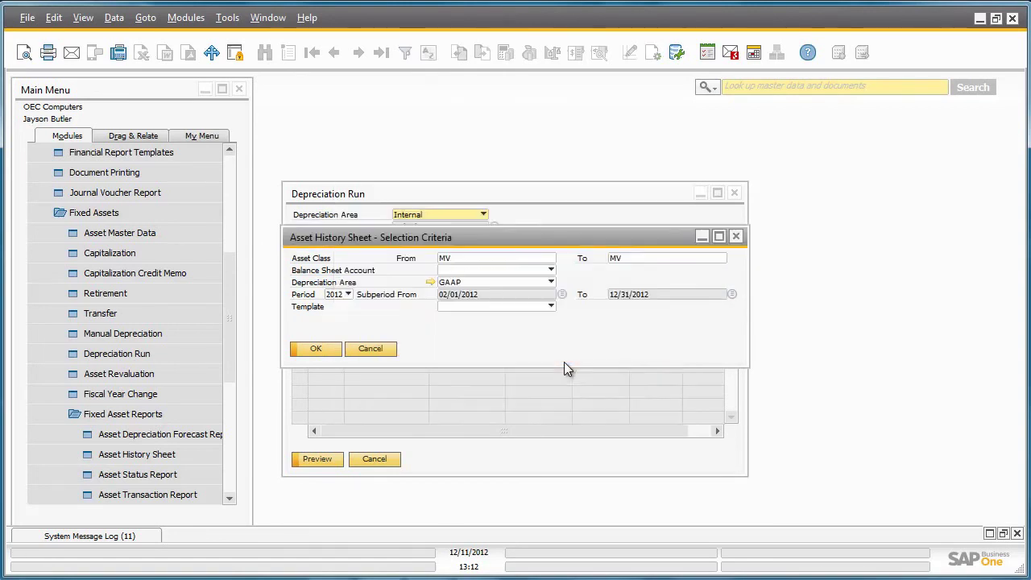
left_click(316, 349)
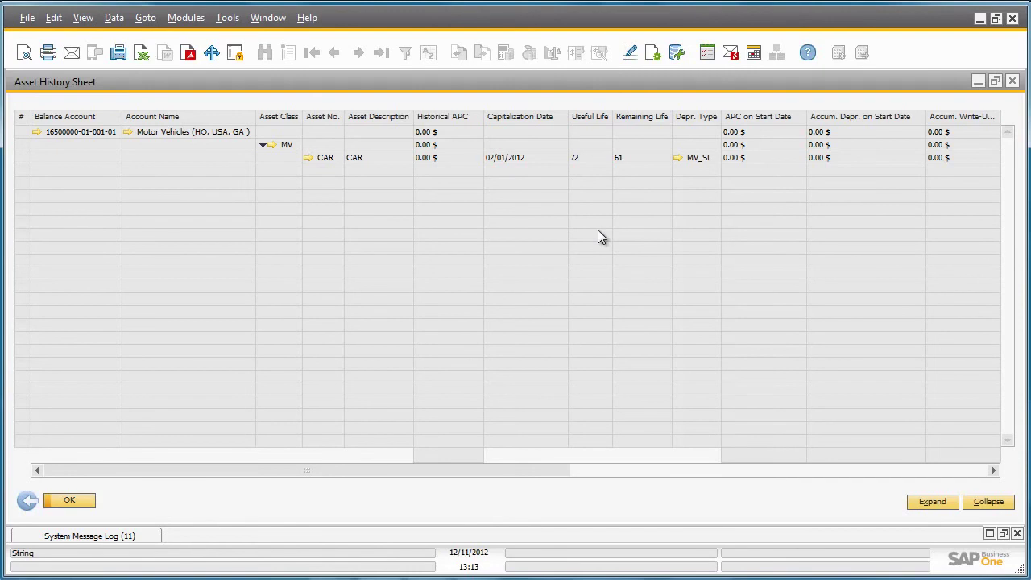
left_click_drag(530, 467, 971, 464)
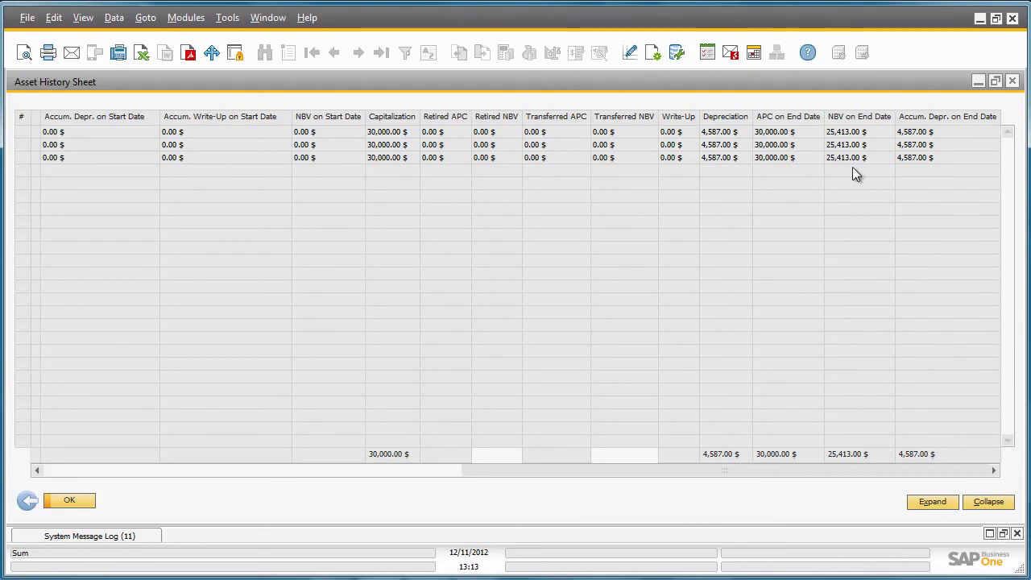
Step: Return to the selection criteria, change the depreciation area to Internal, and generate and review the asset history sheet again
left_click(27, 500)
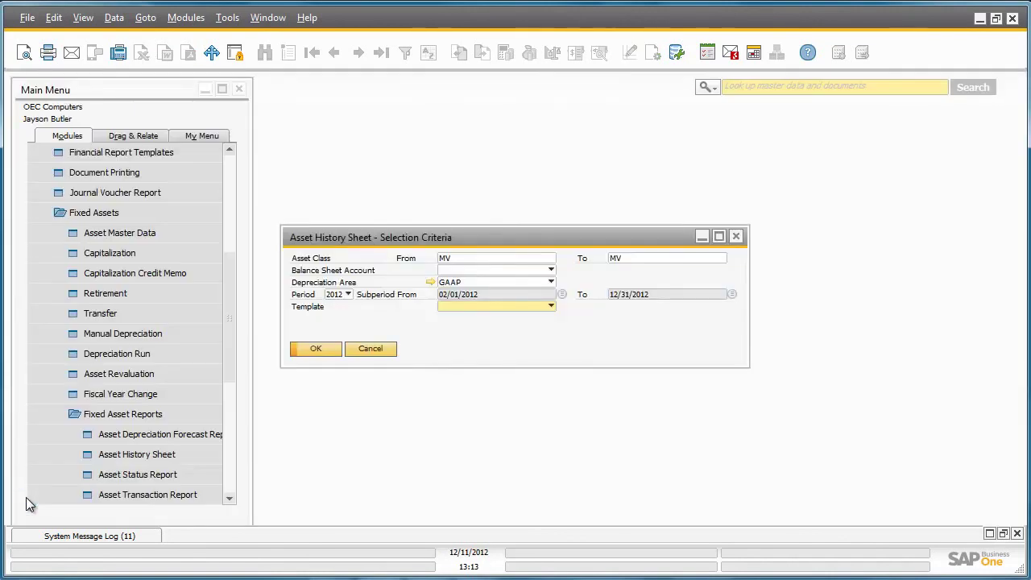
left_click(551, 282)
left_click(540, 308)
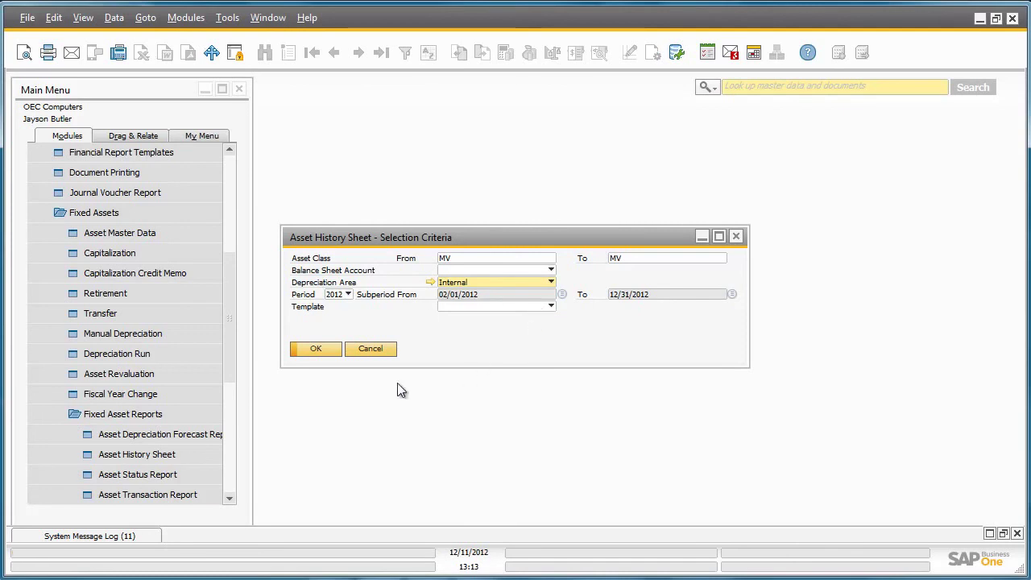
left_click(316, 350)
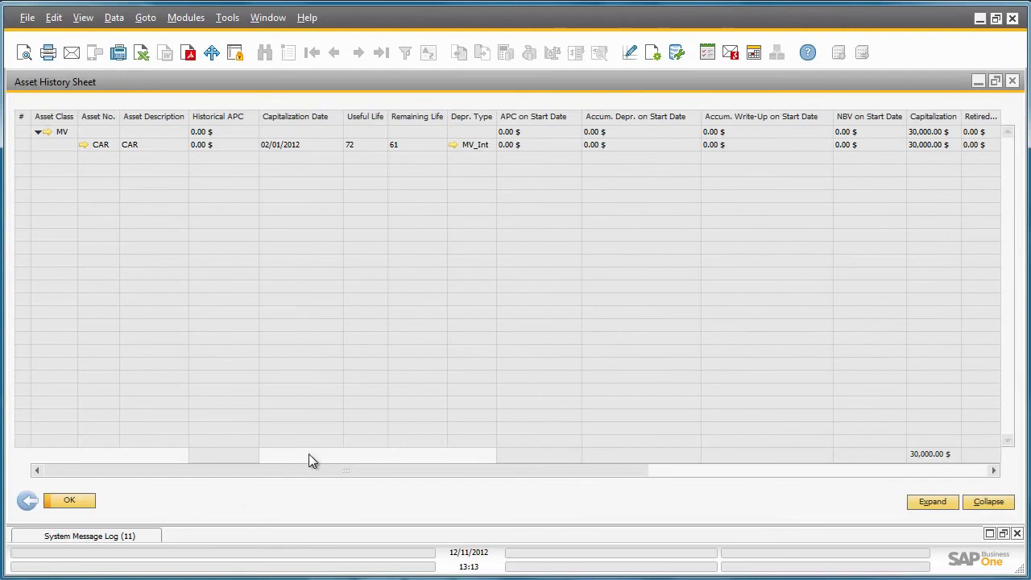
left_click_drag(316, 475, 702, 481)
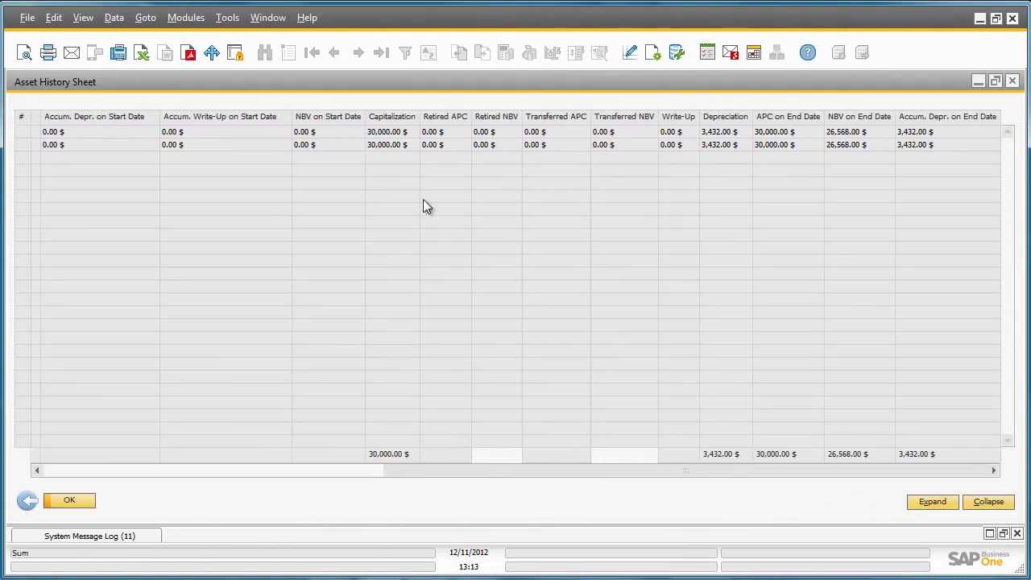